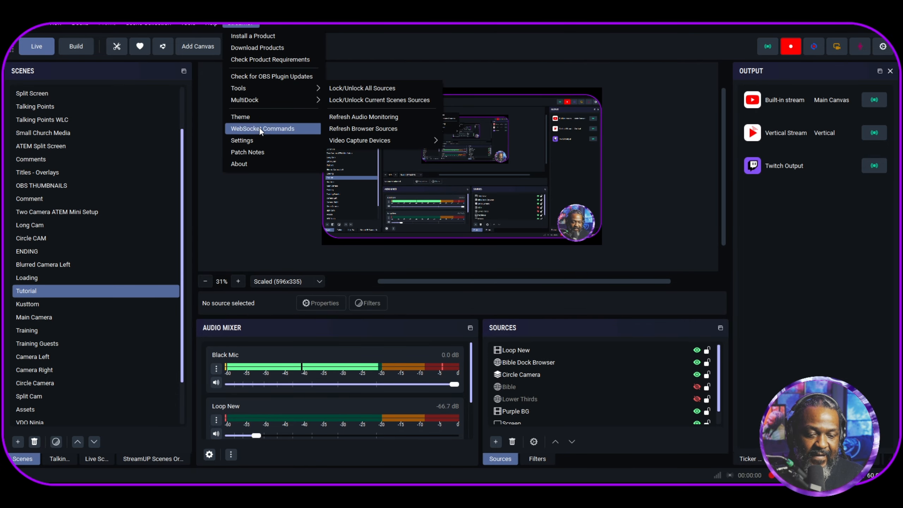
- Review the Scene Organizer options in the StreamUP settings, including scene switching mode and automatic sorting, and close the settings
{"action": "left_click", "coordinate": [258, 138]}
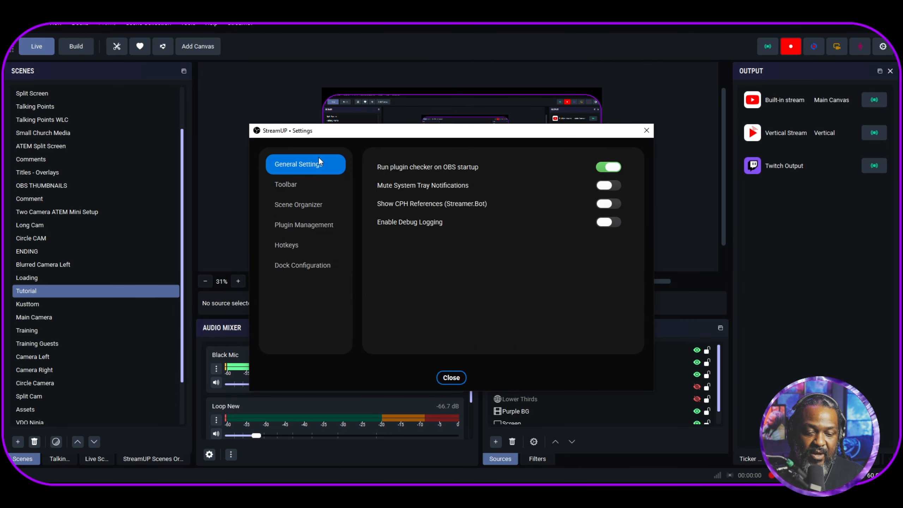
{"action": "left_click", "coordinate": [303, 207]}
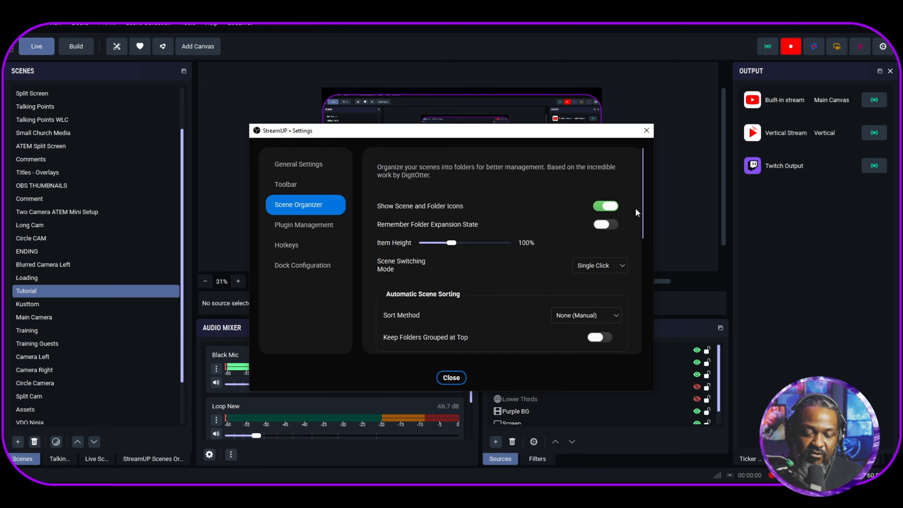
{"action": "scroll", "coordinate": [553, 247], "scroll_direction": "down", "scroll_amount": 1}
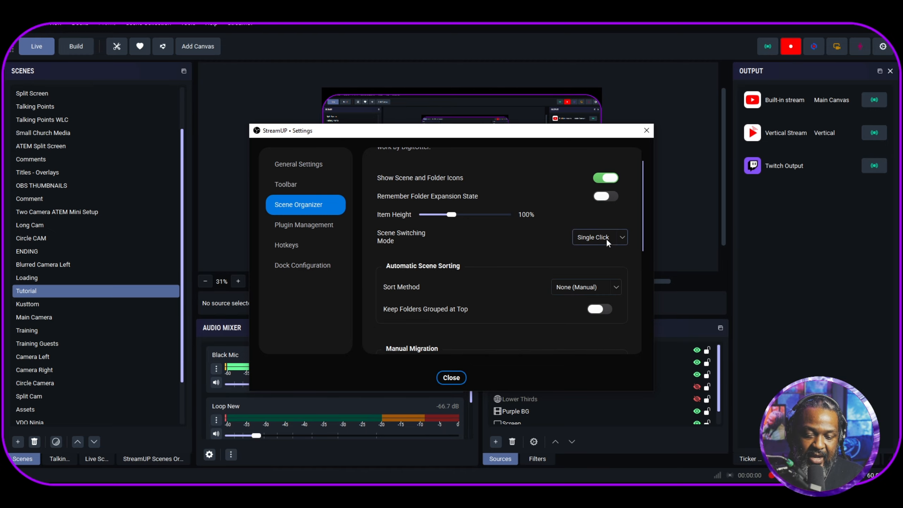
{"action": "left_click", "coordinate": [451, 378]}
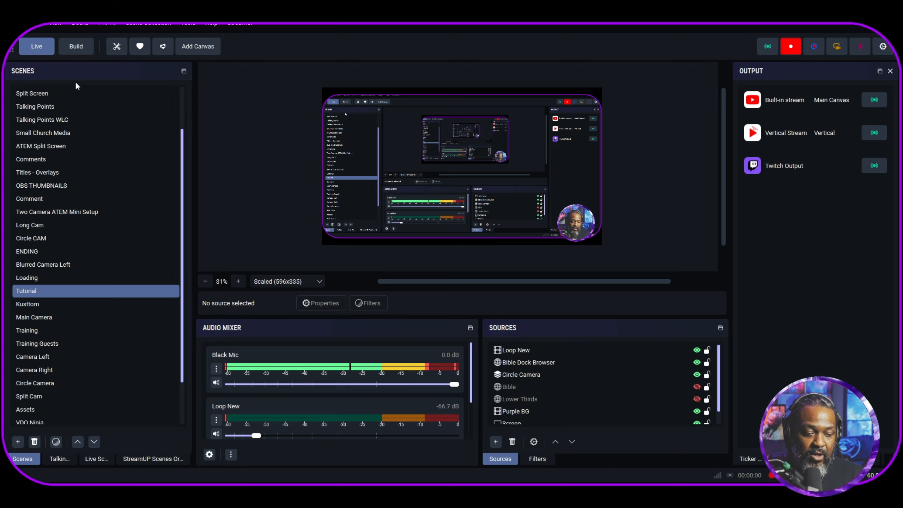
- Show the StreamUP Scenes Organiser dock in place of the plain scene list and collapse its Live Show folder
{"action": "scroll", "coordinate": [80, 197], "scroll_direction": "up", "scroll_amount": 2}
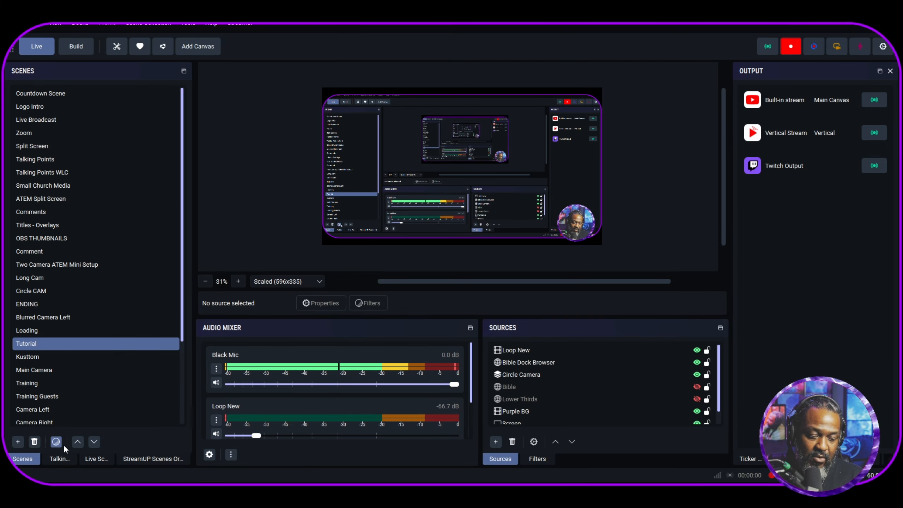
{"action": "left_click", "coordinate": [142, 460]}
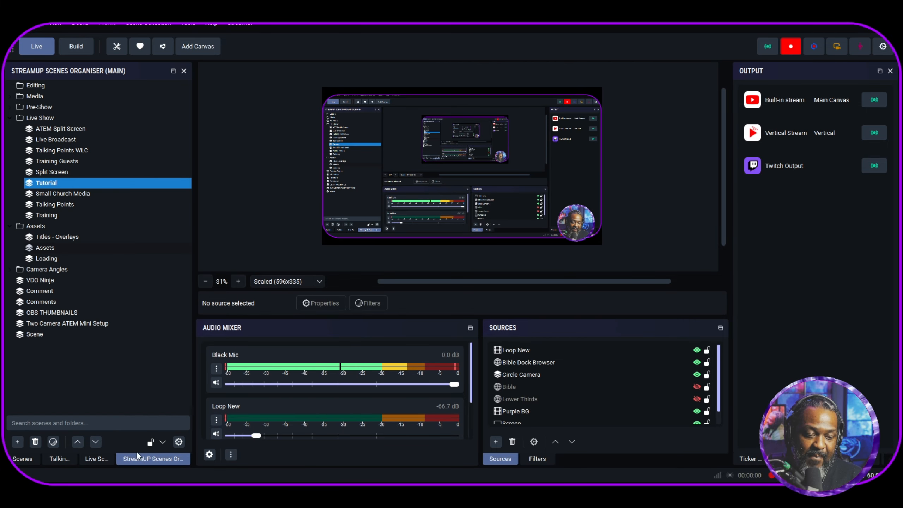
{"action": "left_click", "coordinate": [10, 118]}
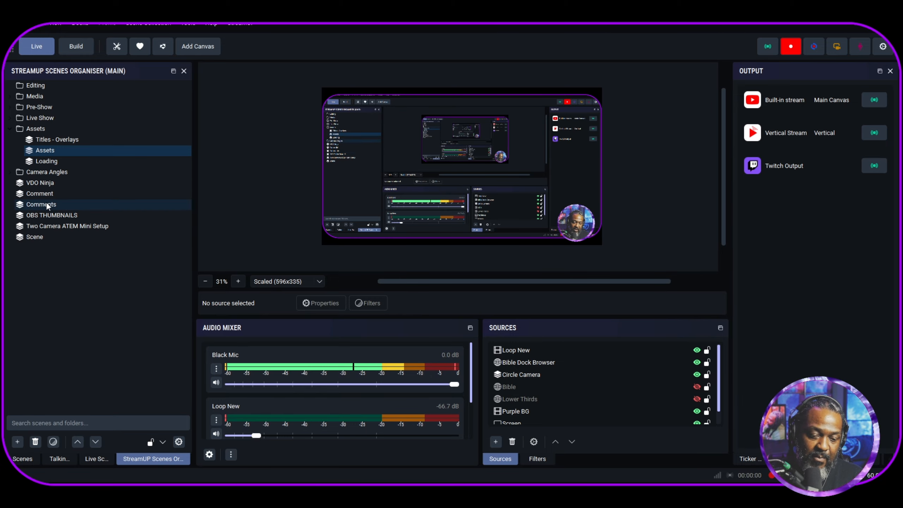
- Float and resize the StreamUP Scenes Organiser dock, return it to the scenes dock group, and narrow the group
{"action": "left_click_drag", "start_coordinate": [192, 159], "coordinate": [223, 164]}
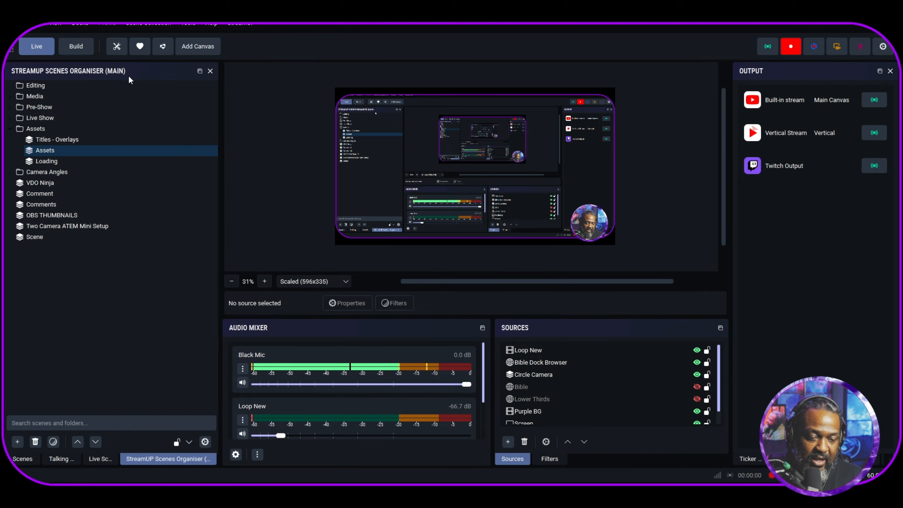
{"action": "left_click_drag", "start_coordinate": [129, 76], "coordinate": [282, 119]}
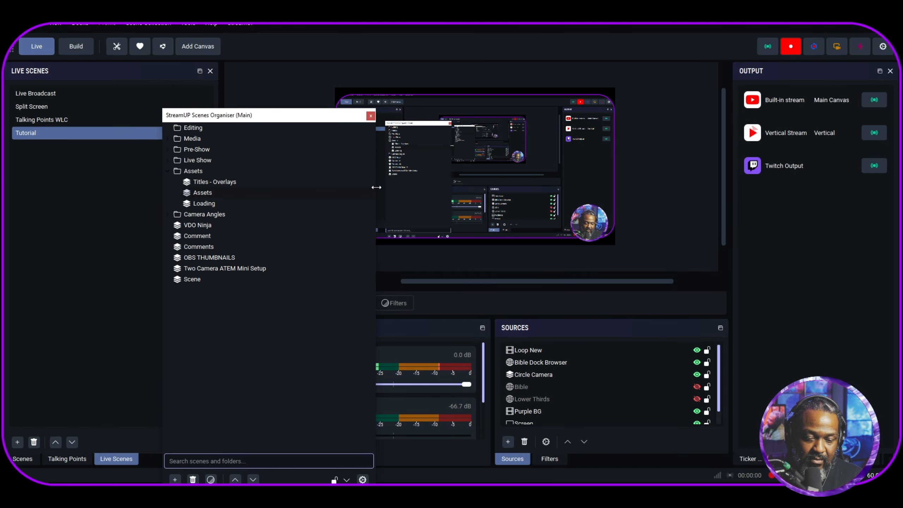
{"action": "left_click_drag", "start_coordinate": [378, 187], "coordinate": [410, 194]}
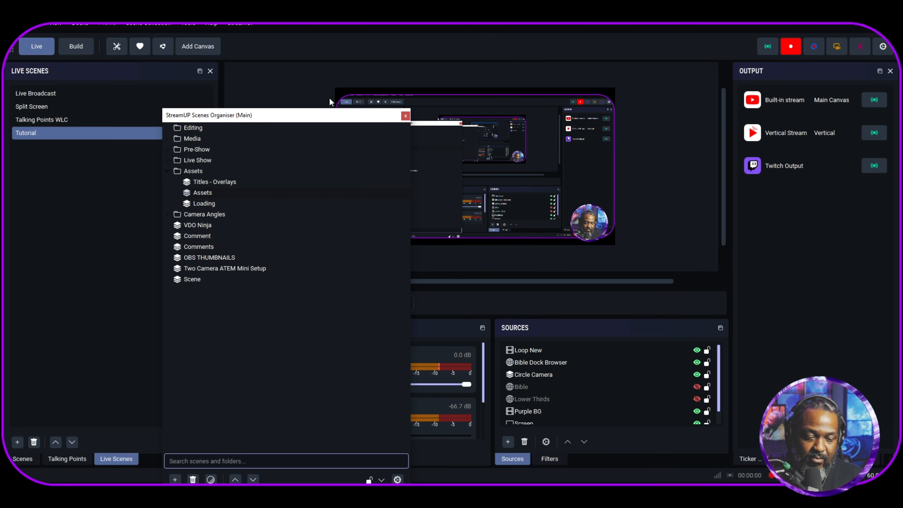
{"action": "left_click_drag", "start_coordinate": [304, 117], "coordinate": [188, 193]}
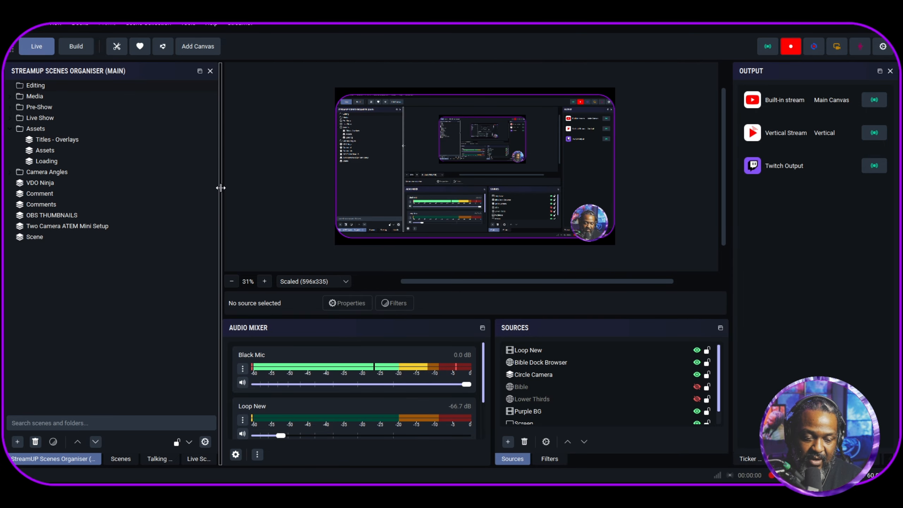
{"action": "left_click_drag", "start_coordinate": [217, 187], "coordinate": [134, 183]}
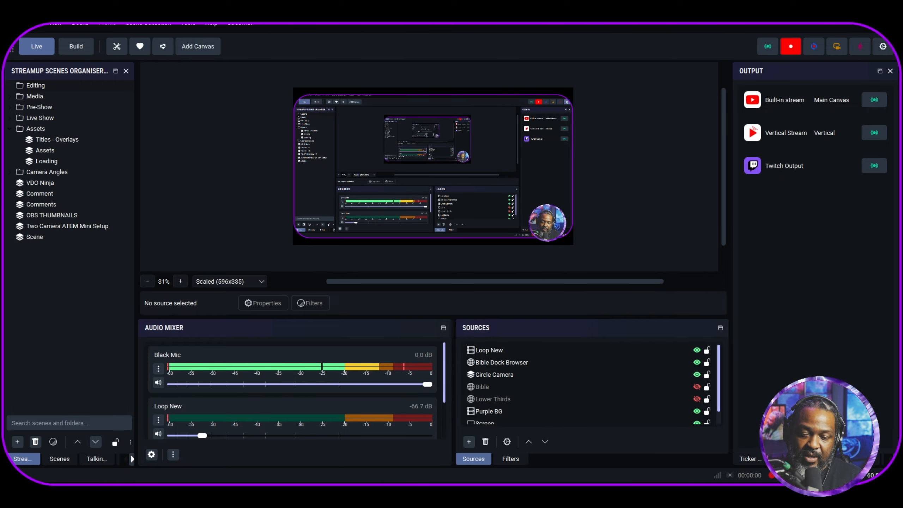
- View the OBS general settings and examine the Vertical IG canvas's type and resolution options in the Aitum Stream Suite settings
{"action": "left_click", "coordinate": [882, 47]}
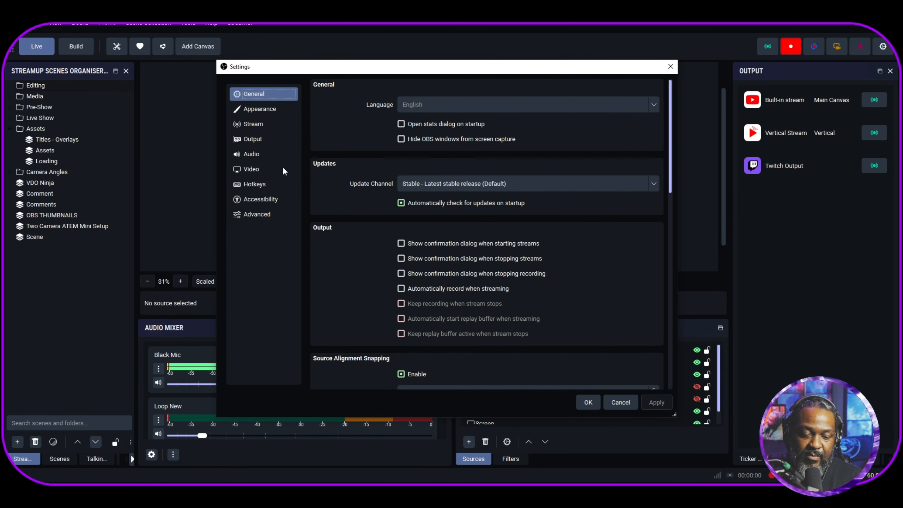
{"action": "left_click", "coordinate": [620, 403]}
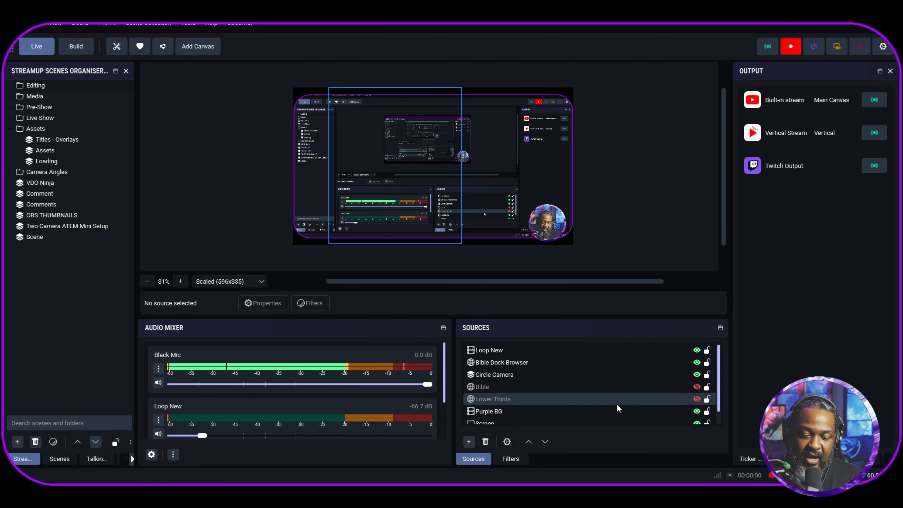
{"action": "left_click", "coordinate": [116, 47]}
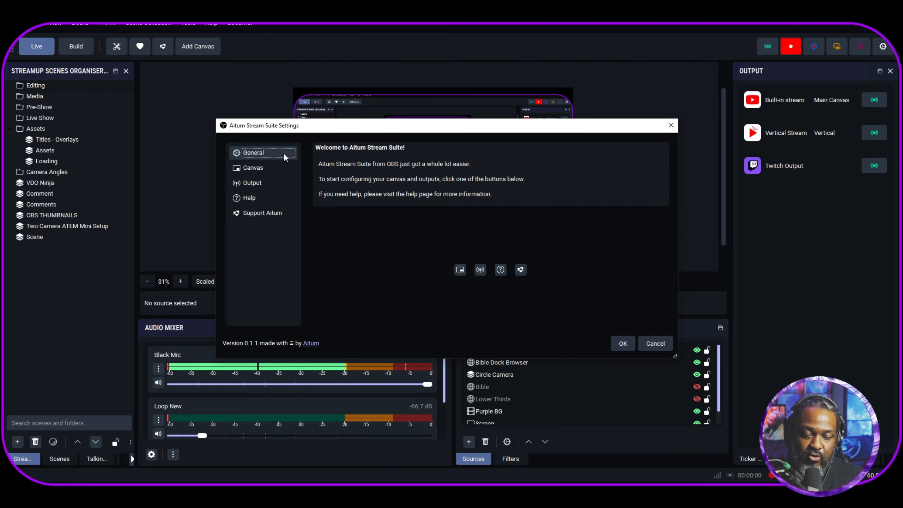
{"action": "left_click", "coordinate": [253, 167]}
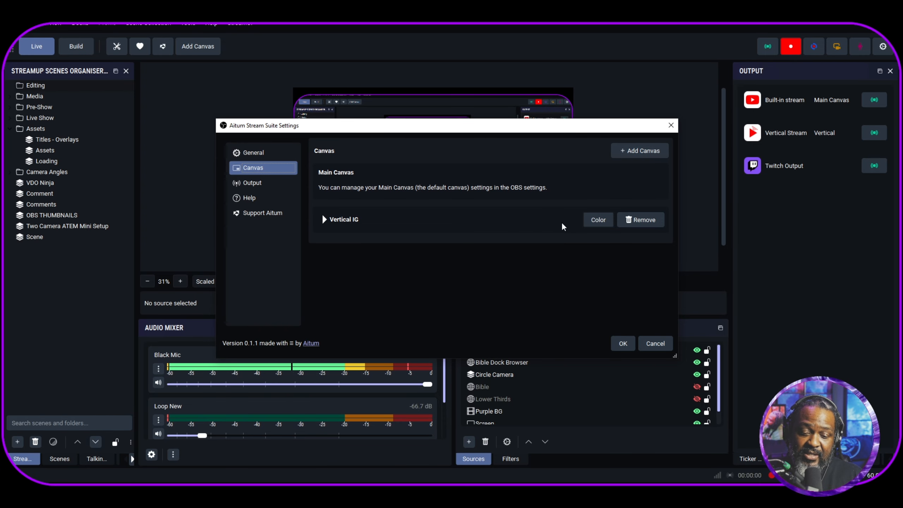
{"action": "left_click", "coordinate": [324, 220]}
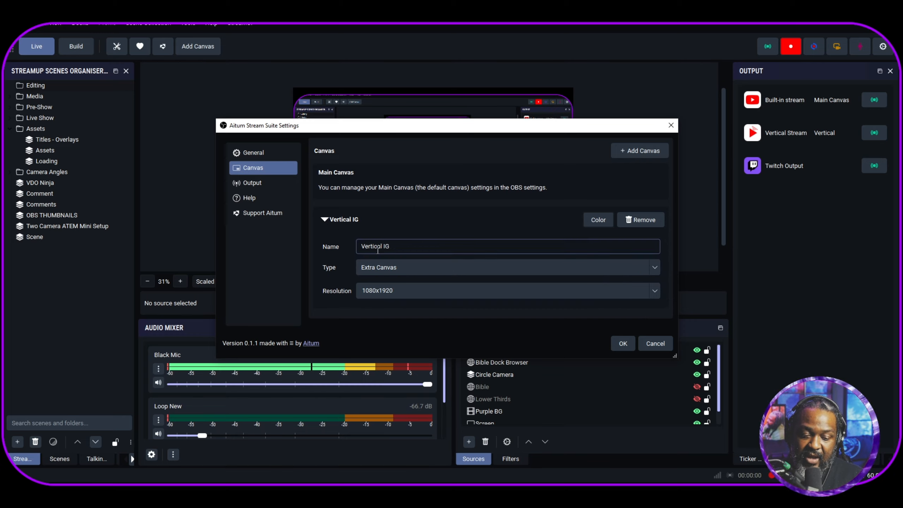
{"action": "left_click", "coordinate": [451, 267]}
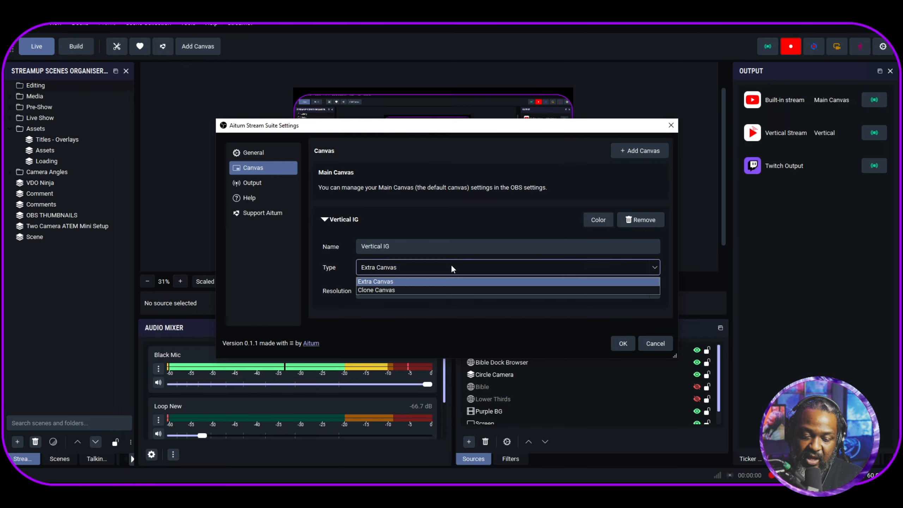
{"action": "left_click", "coordinate": [332, 265]}
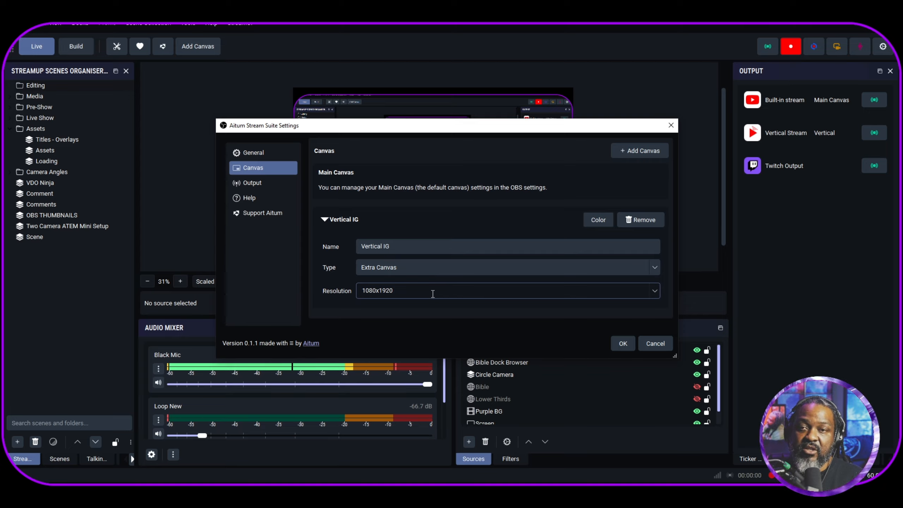
- Look through the Output, Help and Support Aitum pages and close the Aitum Stream Suite settings
{"action": "left_click", "coordinate": [265, 182]}
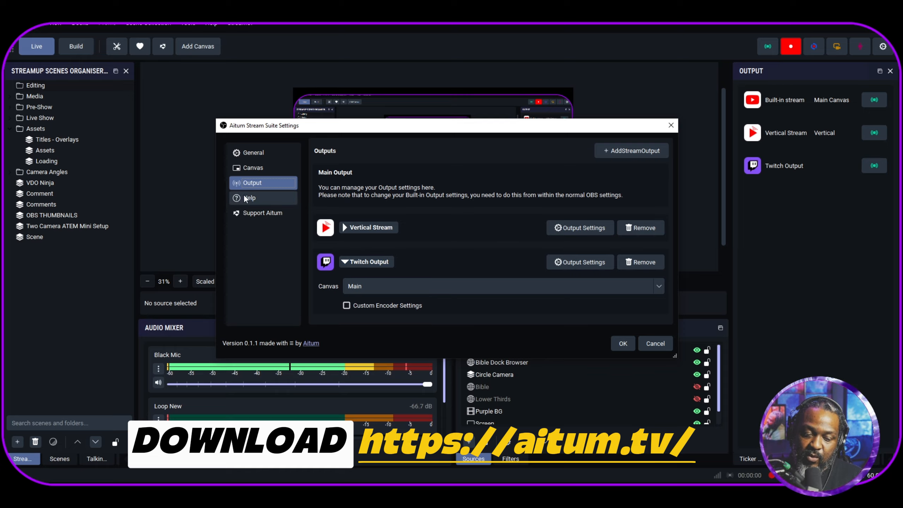
{"action": "left_click", "coordinate": [258, 200]}
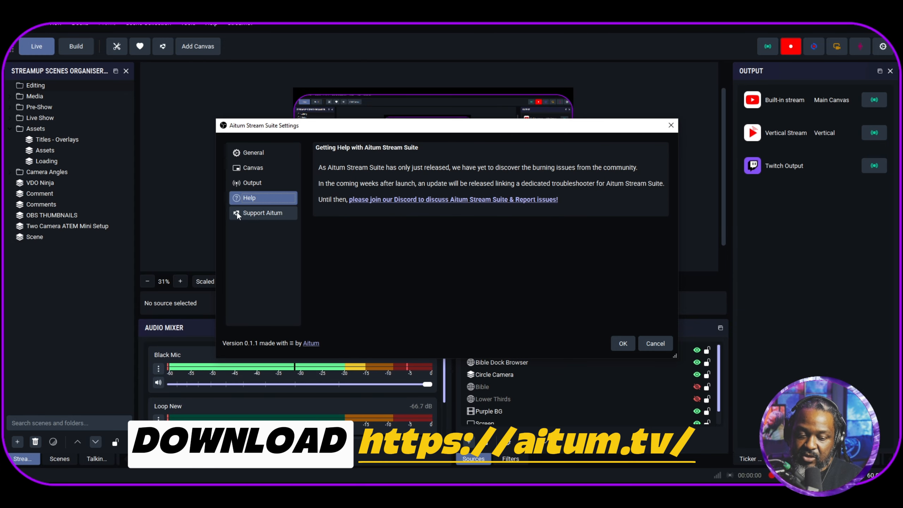
{"action": "left_click", "coordinate": [253, 213]}
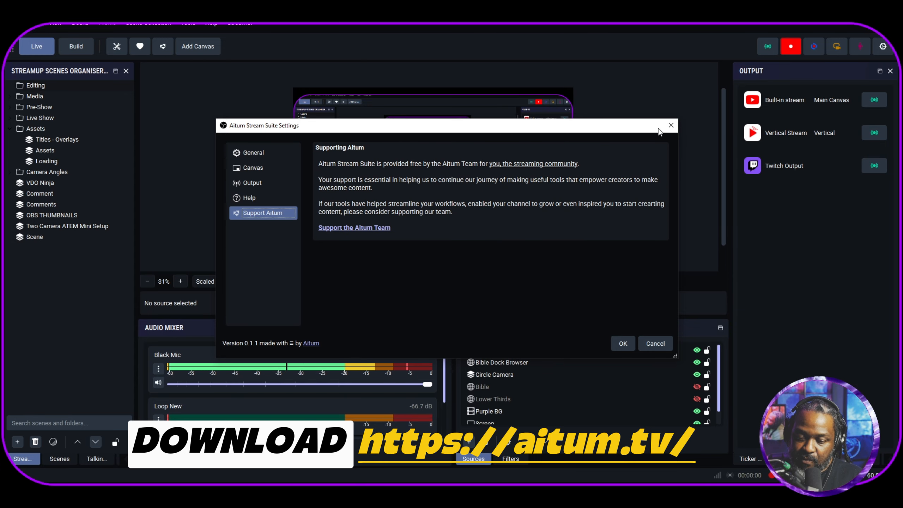
{"action": "left_click", "coordinate": [670, 126]}
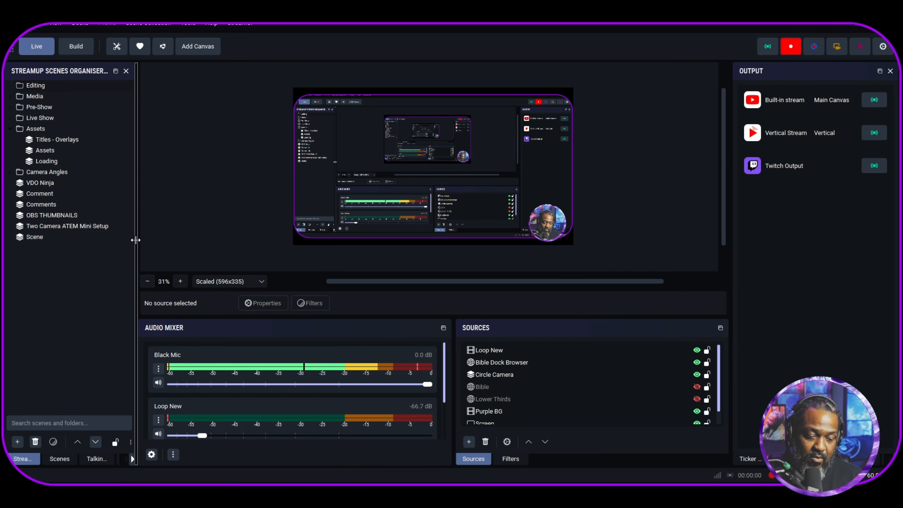
- Widen the StreamUP Scenes Organiser dock and view the Build layout before returning to the Live layout
{"action": "left_click_drag", "start_coordinate": [135, 240], "coordinate": [193, 240]}
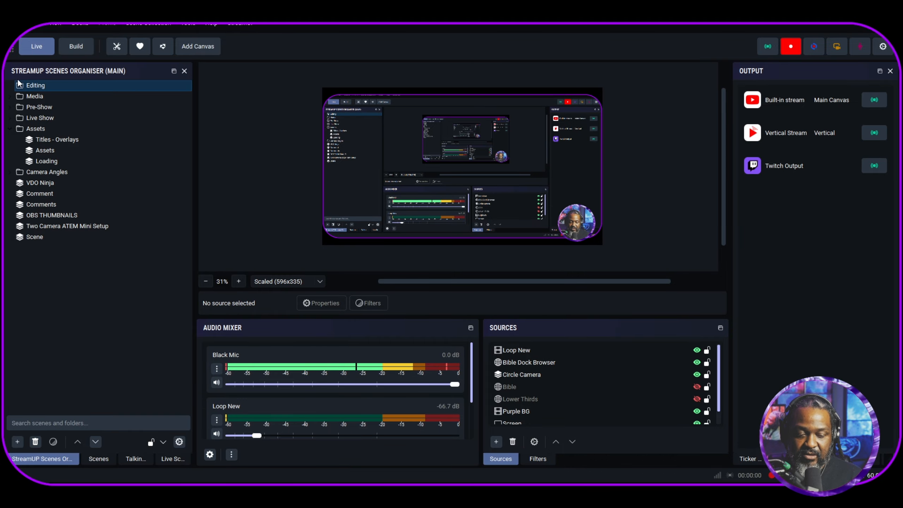
{"action": "left_click", "coordinate": [74, 47]}
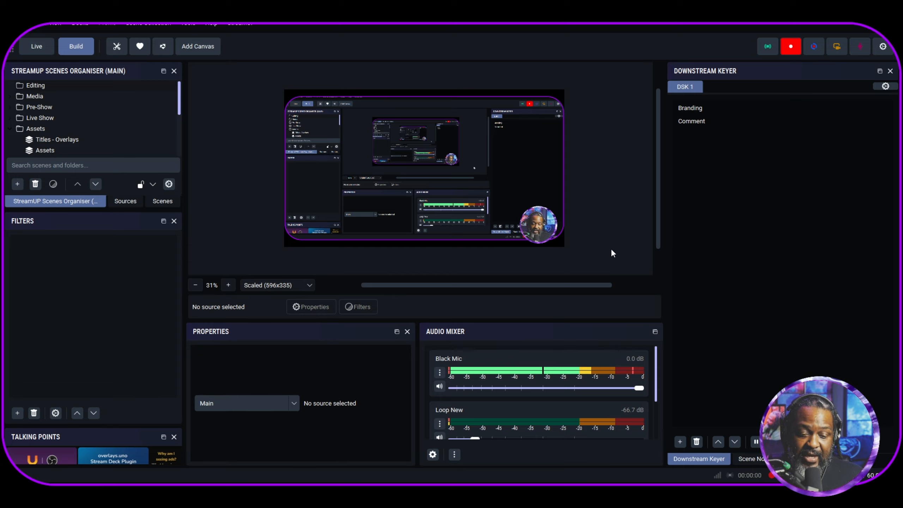
{"action": "left_click", "coordinate": [39, 44]}
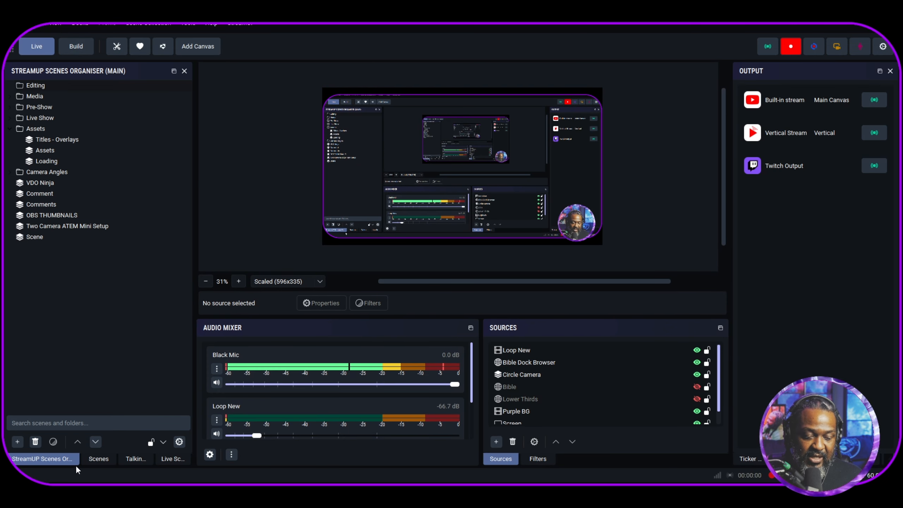
- Show the Live Scenes dock and use it to switch to Split Screen, Talking Points WLC and back to Tutorial
{"action": "left_click", "coordinate": [171, 459]}
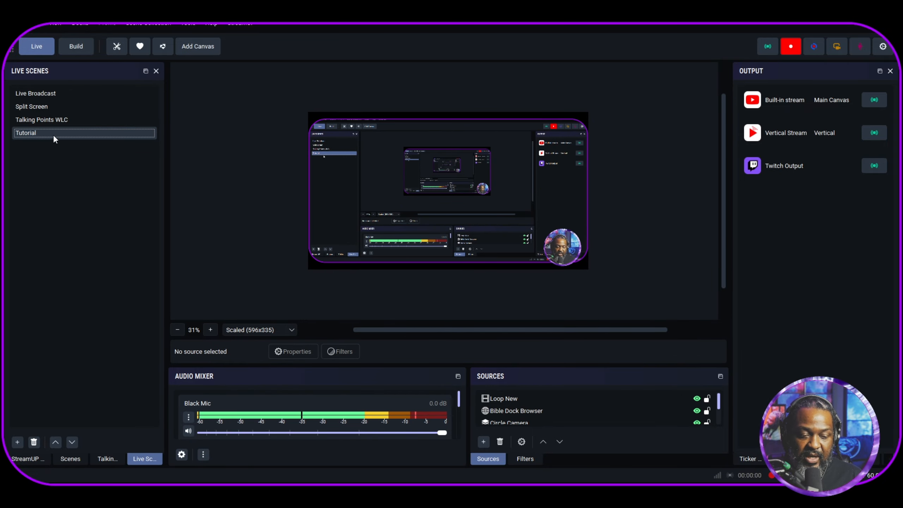
{"action": "left_click", "coordinate": [65, 135]}
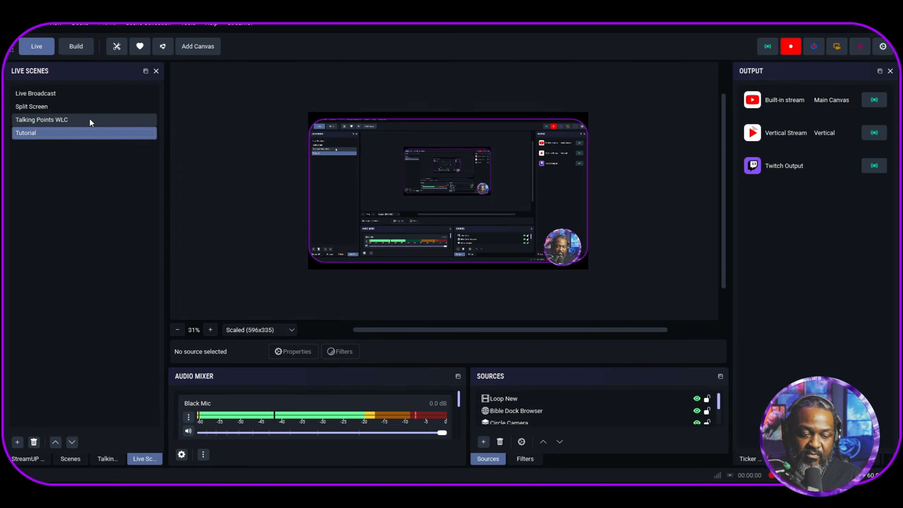
{"action": "left_click", "coordinate": [86, 106]}
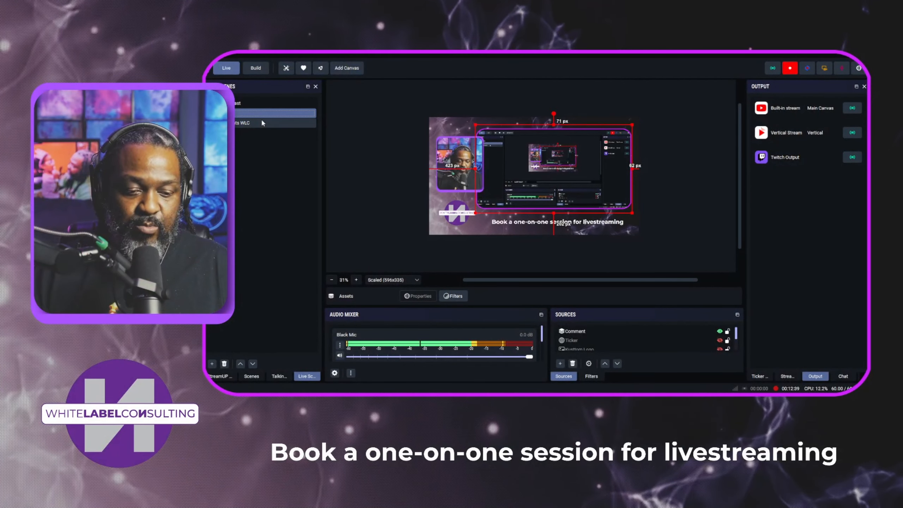
{"action": "left_click", "coordinate": [262, 121]}
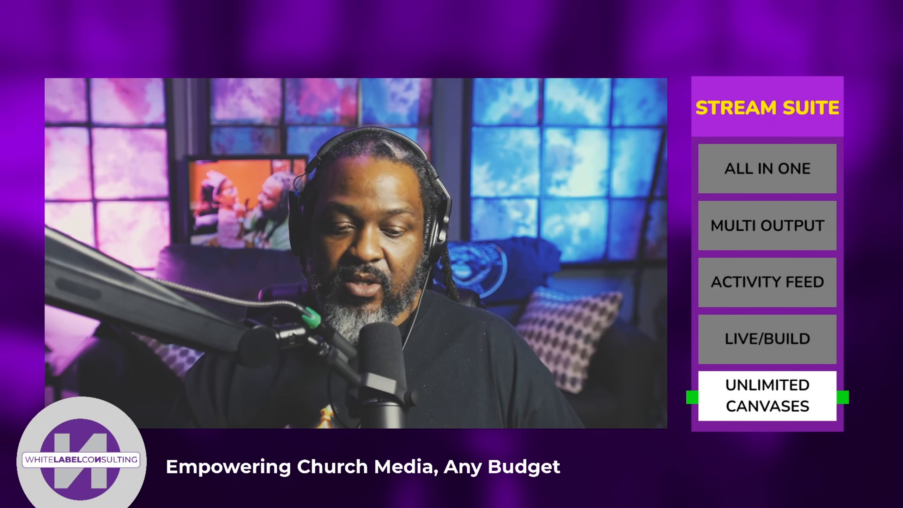
{"action": "left_click", "coordinate": [77, 134]}
- Add the Kusttom scene to the Live Scenes list
{"action": "left_click", "coordinate": [16, 442]}
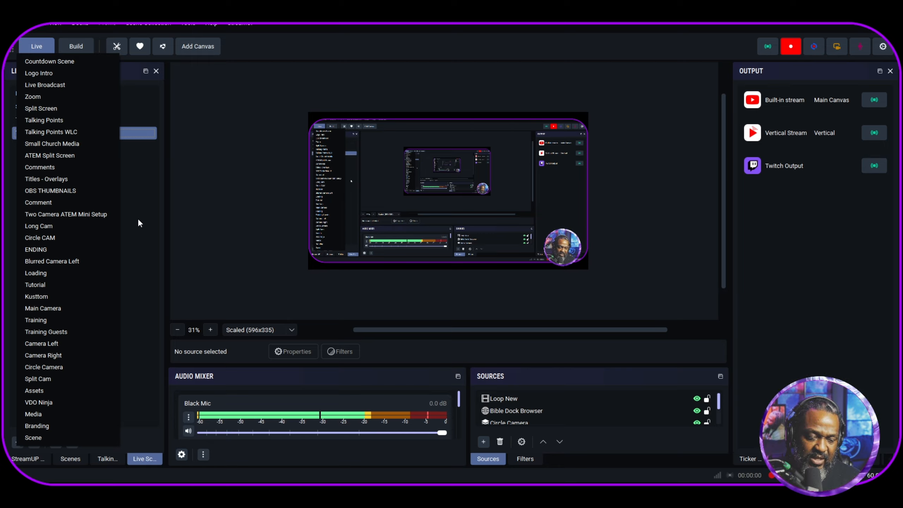
{"action": "left_click", "coordinate": [56, 298]}
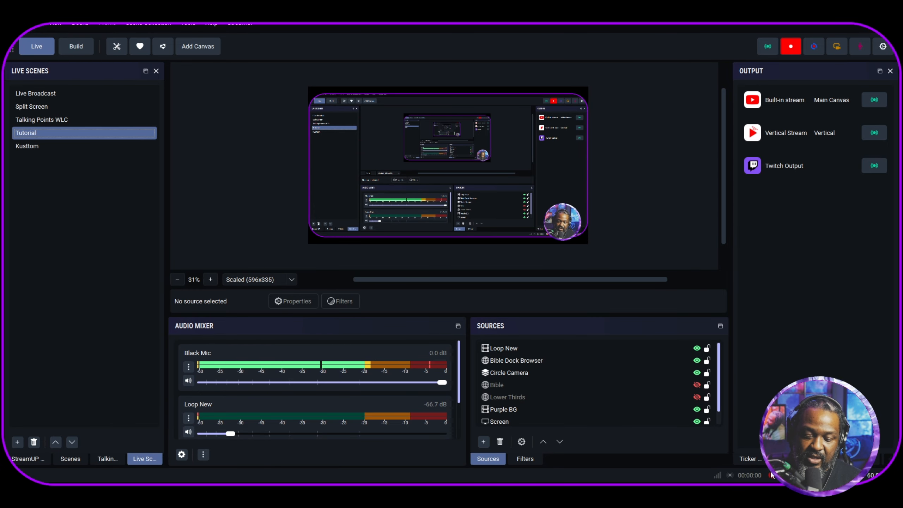
- Move the Ticker Control dock into the scenes dock group and widen the Stream Info dock
{"action": "left_click", "coordinate": [750, 459]}
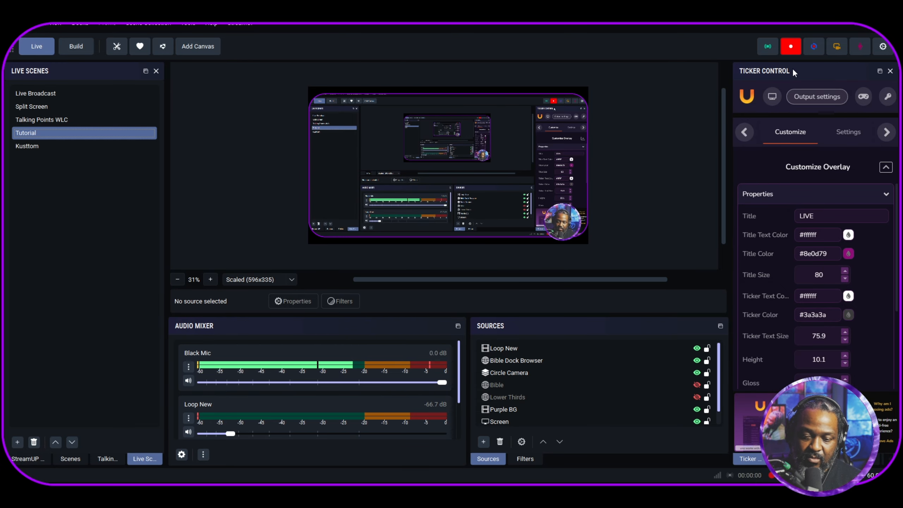
{"action": "left_click_drag", "start_coordinate": [793, 72], "coordinate": [50, 157]}
{"action": "left_click", "coordinate": [60, 459]}
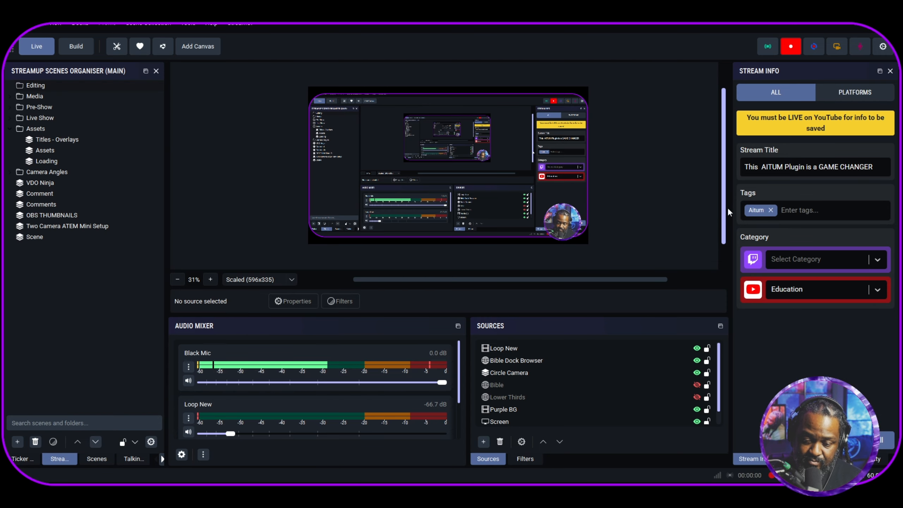
{"action": "left_click_drag", "start_coordinate": [730, 206], "coordinate": [639, 206]}
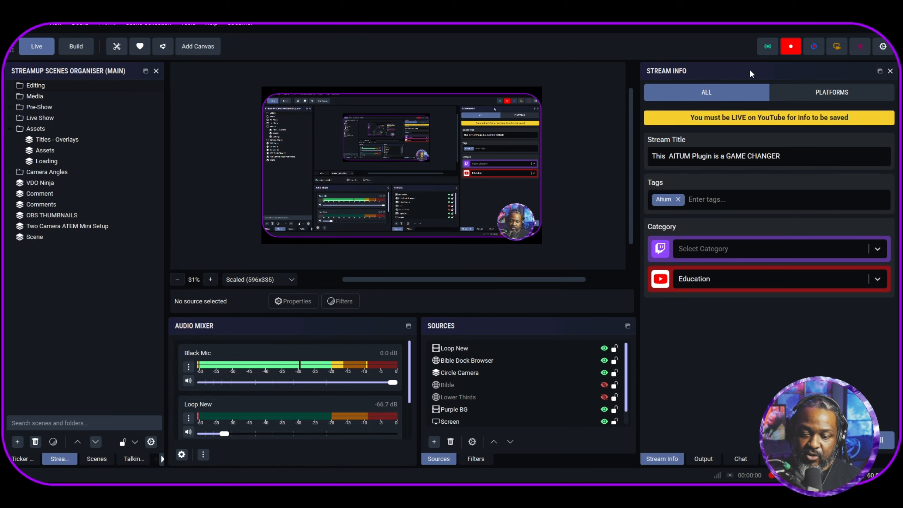
- View the stream info separately per platform and for all platforms, and examine the Output dock
{"action": "left_click", "coordinate": [808, 98]}
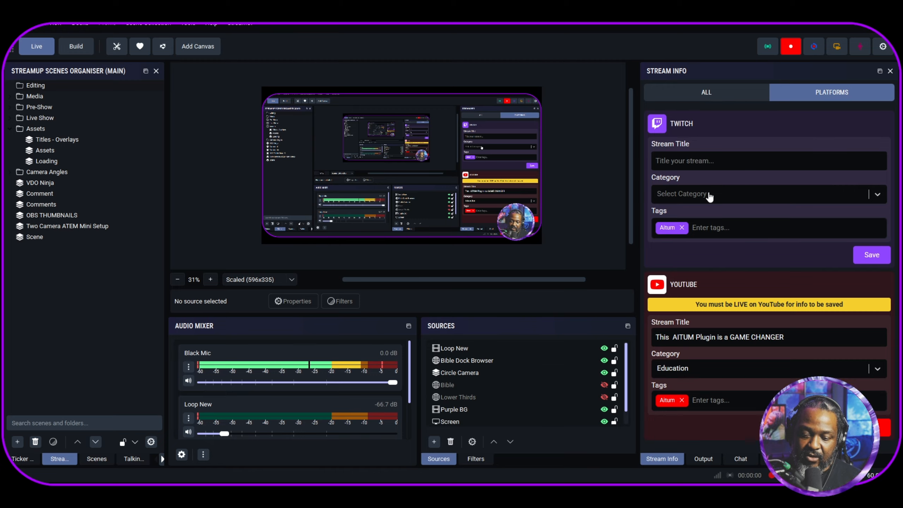
{"action": "left_click", "coordinate": [717, 97]}
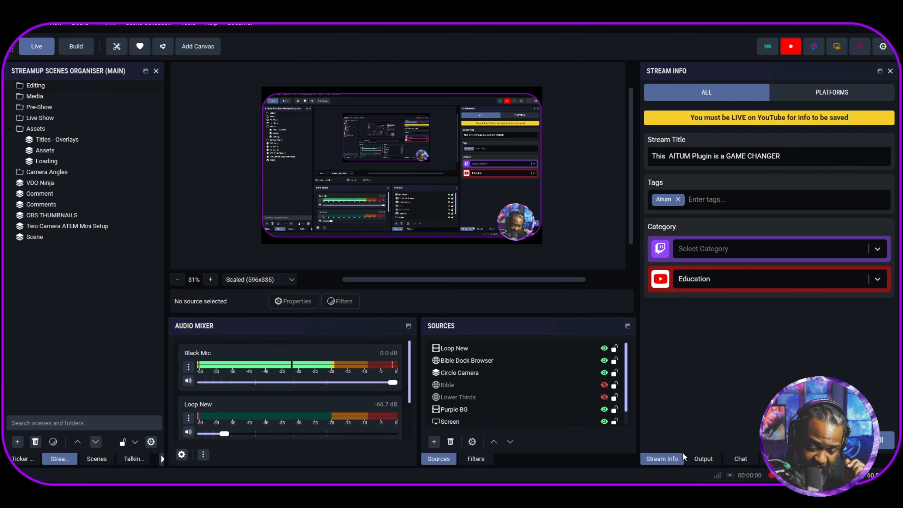
{"action": "left_click", "coordinate": [703, 458]}
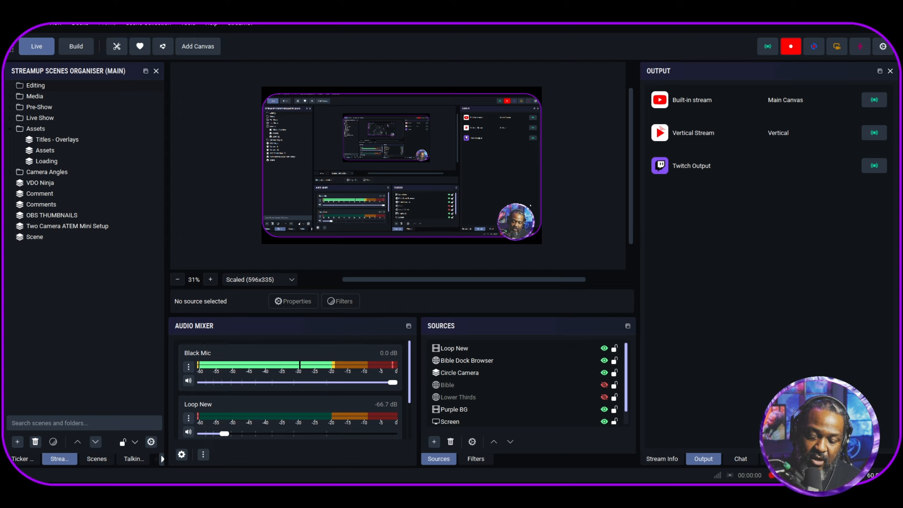
- Show the Chat dock and look through its display and Twitch settings without changing any
{"action": "left_click", "coordinate": [740, 458]}
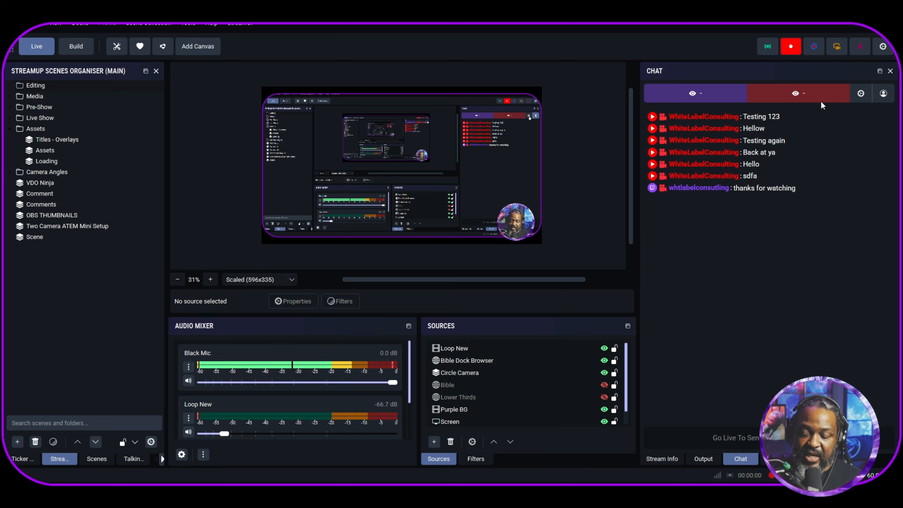
{"action": "left_click", "coordinate": [860, 94]}
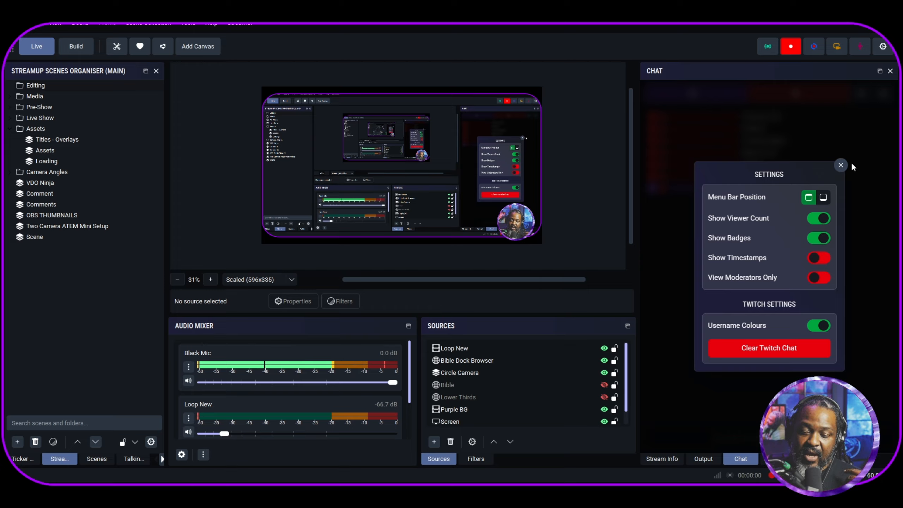
{"action": "left_click", "coordinate": [841, 165]}
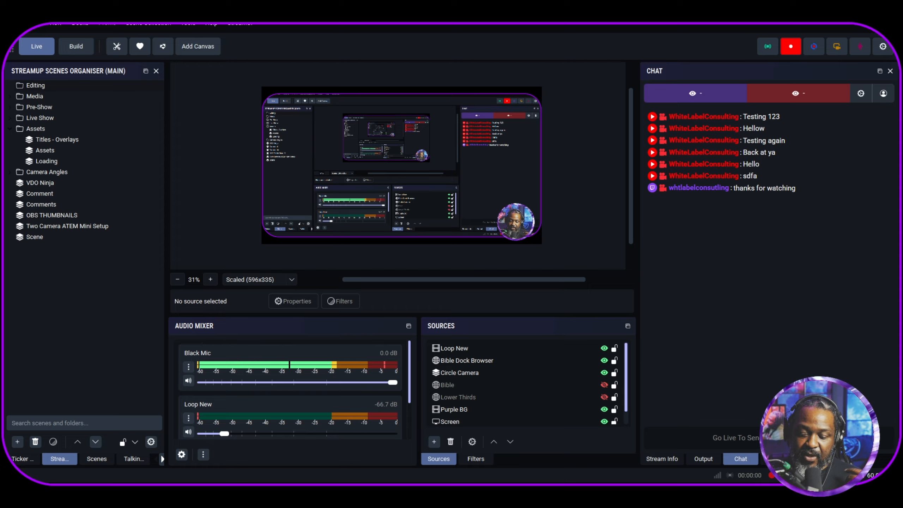
- View the Activity feed, return through Chat and Output to the Stream Info dock, and narrow that dock
{"action": "left_click", "coordinate": [777, 458]}
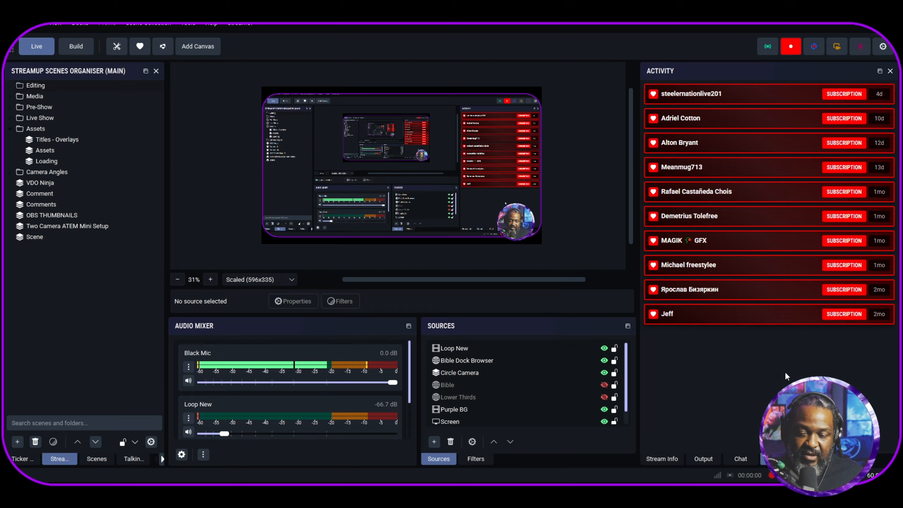
{"action": "left_click", "coordinate": [736, 459]}
{"action": "left_click", "coordinate": [709, 459]}
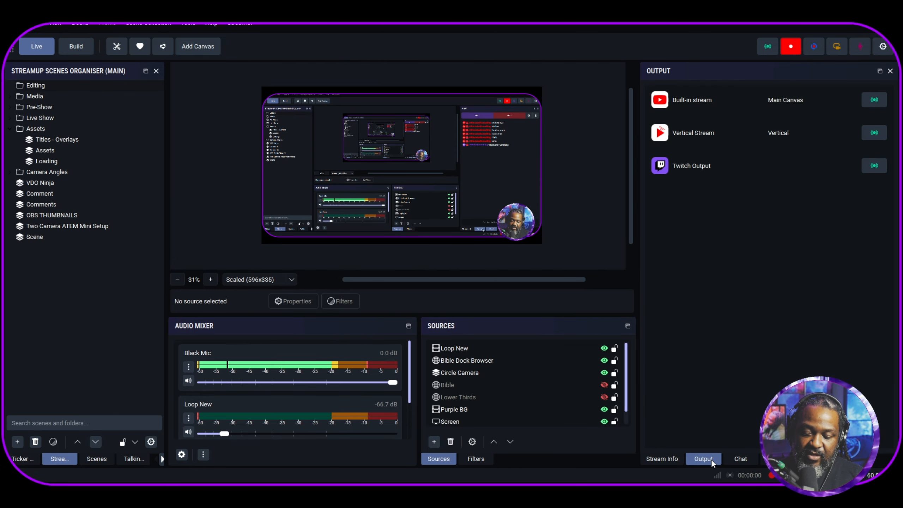
{"action": "left_click", "coordinate": [677, 459]}
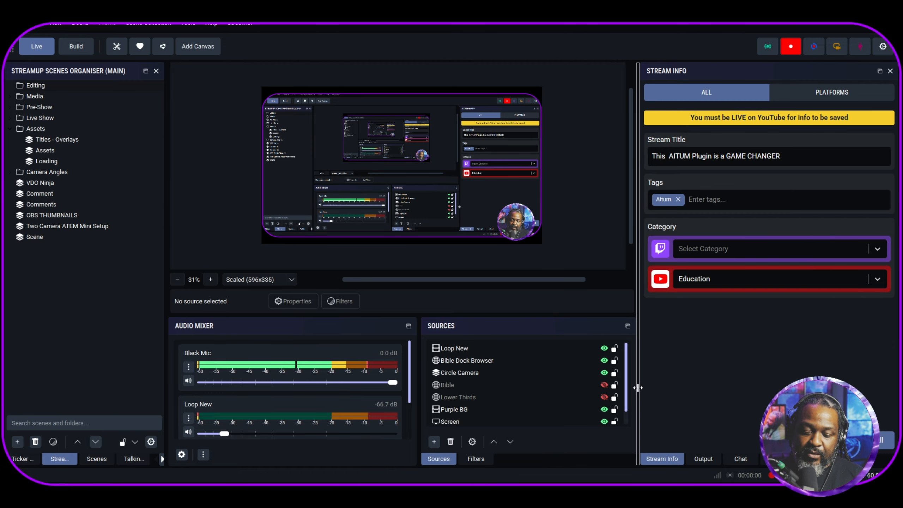
{"action": "left_click_drag", "start_coordinate": [637, 383], "coordinate": [685, 384]}
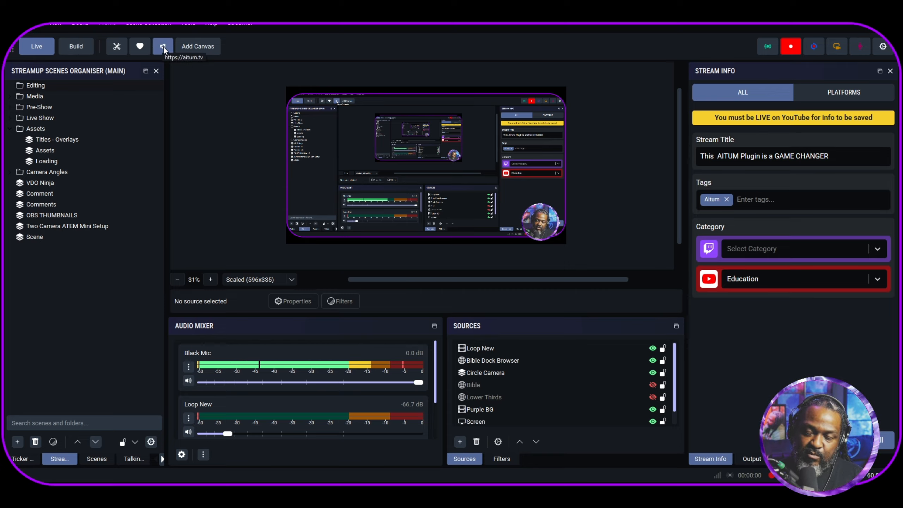
- Add a new canvas in the Aitum Stream Suite settings and name it Commentary
{"action": "left_click", "coordinate": [213, 50]}
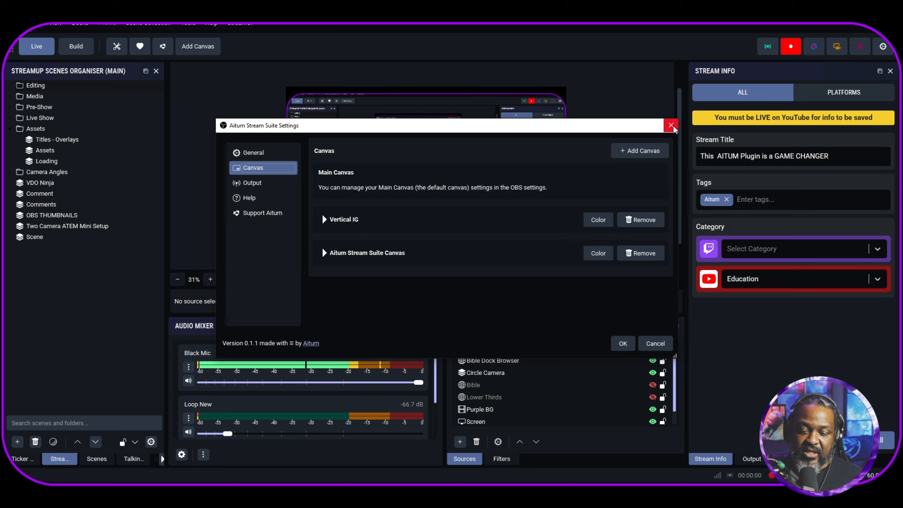
{"action": "left_click", "coordinate": [621, 150]}
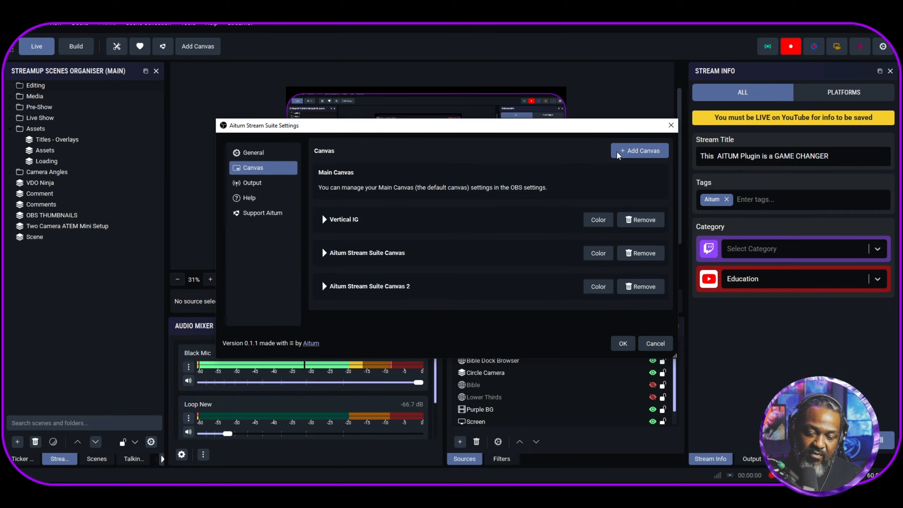
{"action": "left_click", "coordinate": [324, 286]}
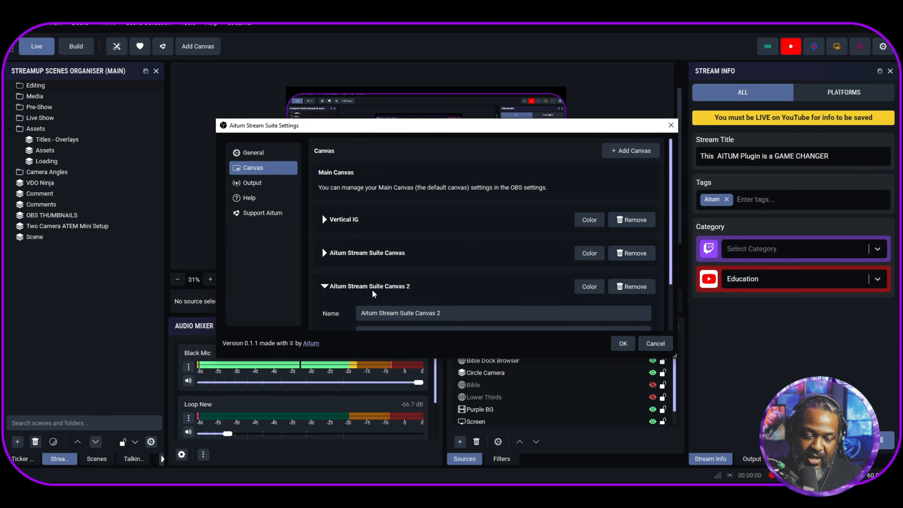
{"action": "left_click_drag", "start_coordinate": [471, 317], "coordinate": [260, 306]}
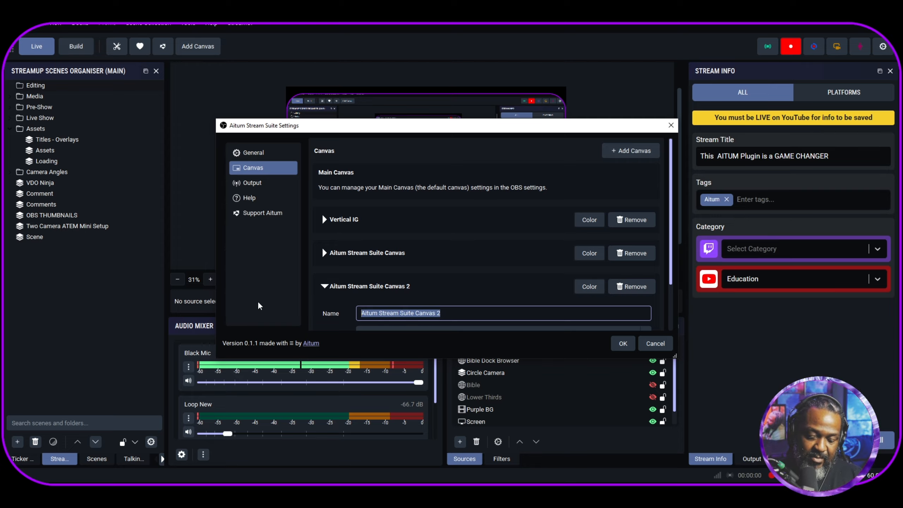
{"action": "type", "text": "Commentary"}
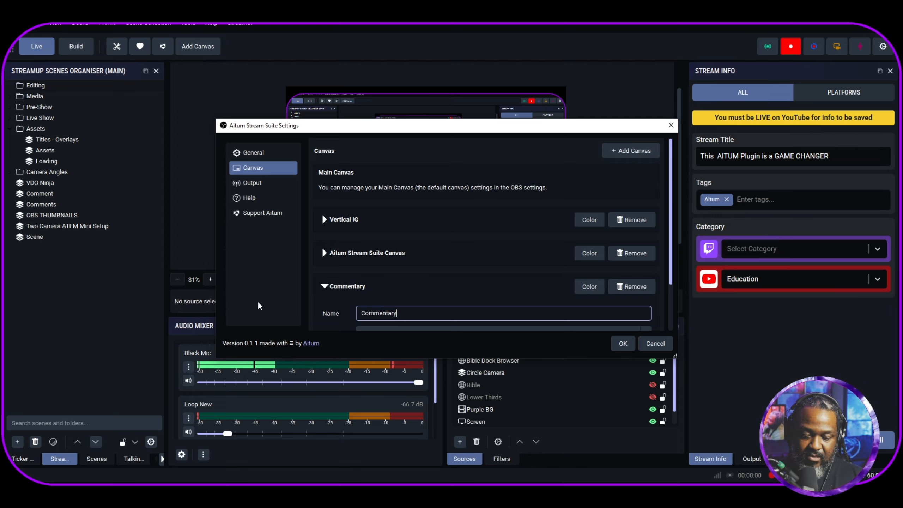
- Set the Commentary canvas resolution to 1920x1080, keeping the Extra Canvas type, and save the settings
{"action": "scroll", "coordinate": [355, 308], "scroll_direction": "down", "scroll_amount": 1}
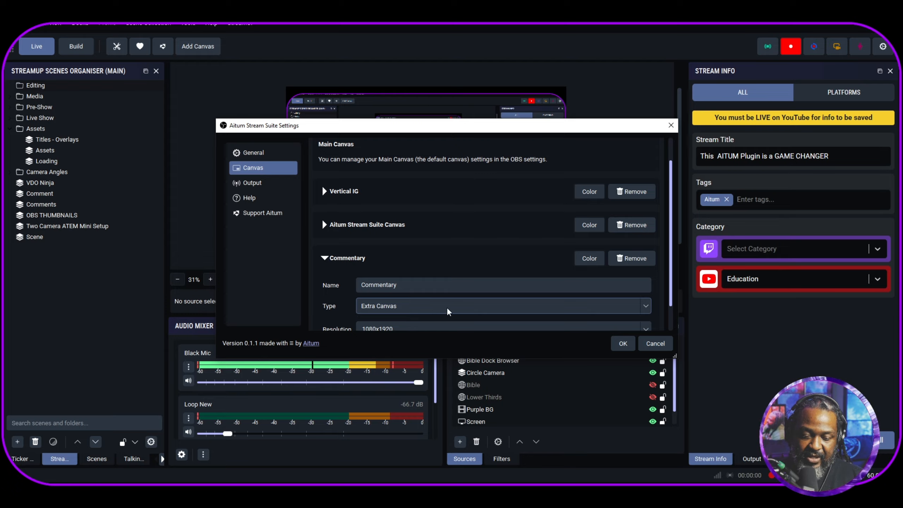
{"action": "scroll", "coordinate": [377, 291], "scroll_direction": "down", "scroll_amount": 1}
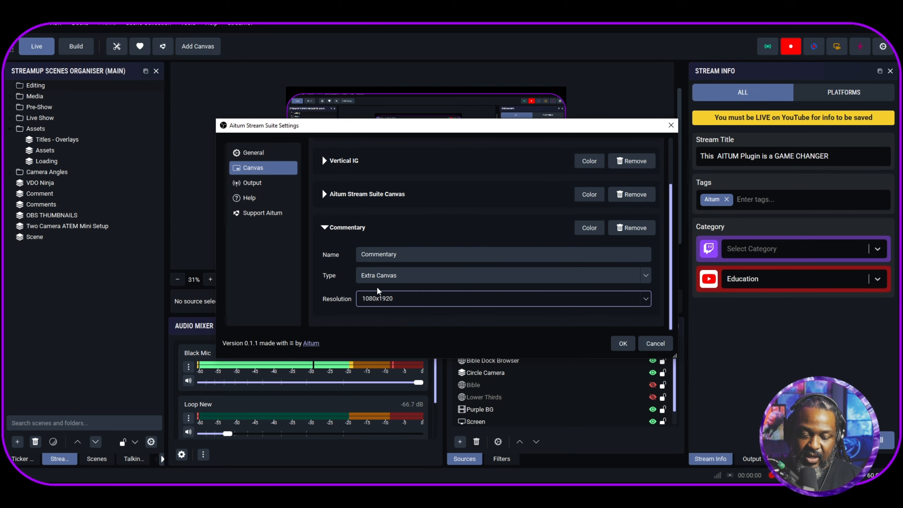
{"action": "left_click_drag", "start_coordinate": [426, 299], "coordinate": [260, 298]}
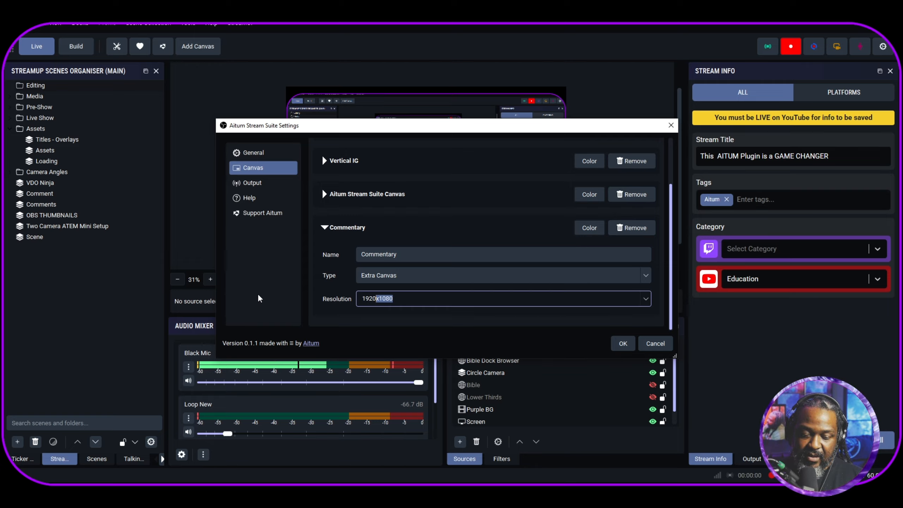
{"action": "left_click", "coordinate": [617, 343]}
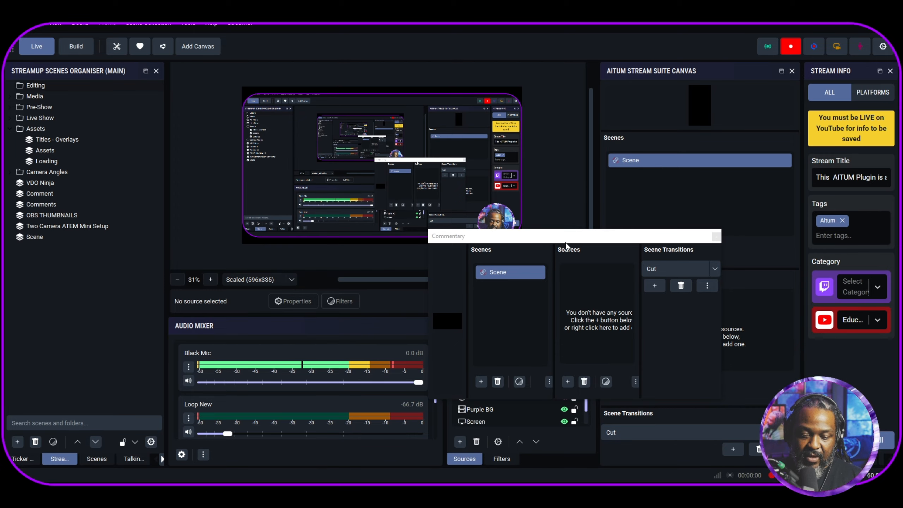
- Widen the floating Commentary canvas window and dock it in the same group as the Aitum Stream Suite Canvas
{"action": "left_click_drag", "start_coordinate": [569, 235], "coordinate": [416, 178]}
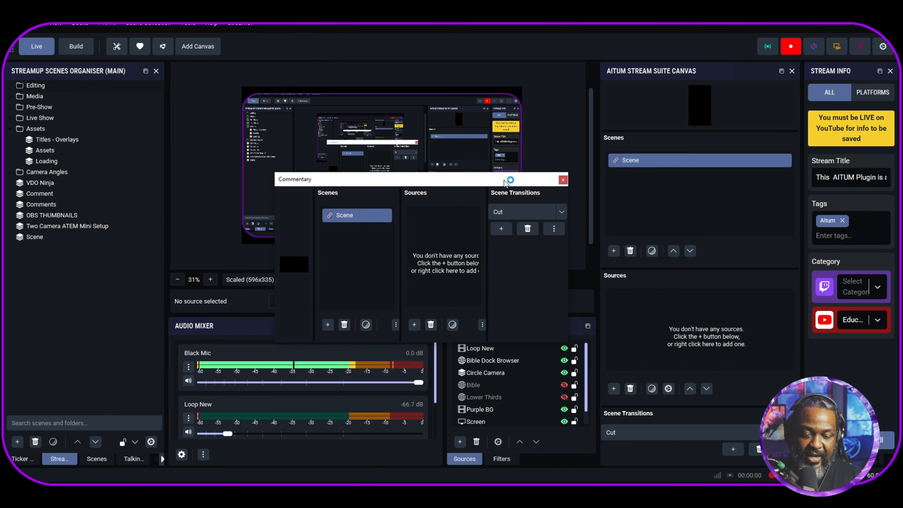
{"action": "left_click_drag", "start_coordinate": [569, 222], "coordinate": [752, 223]}
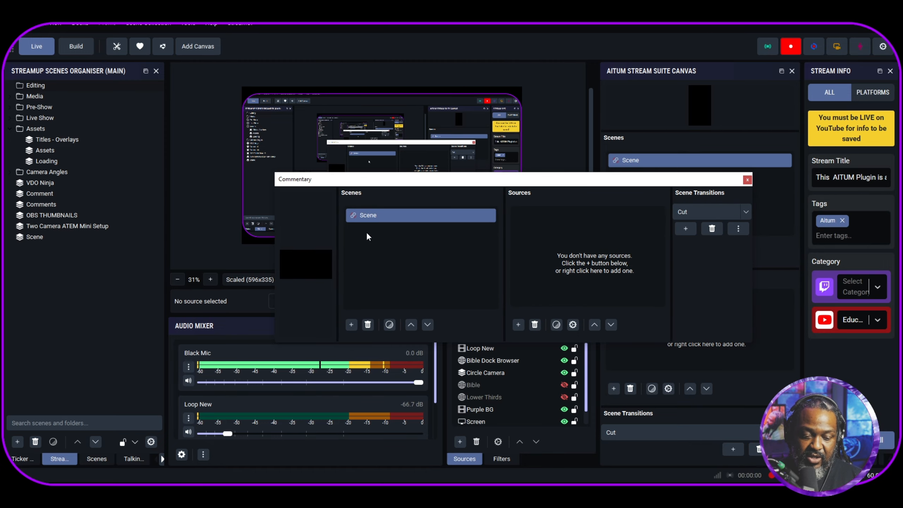
{"action": "left_click_drag", "start_coordinate": [390, 180], "coordinate": [468, 252]}
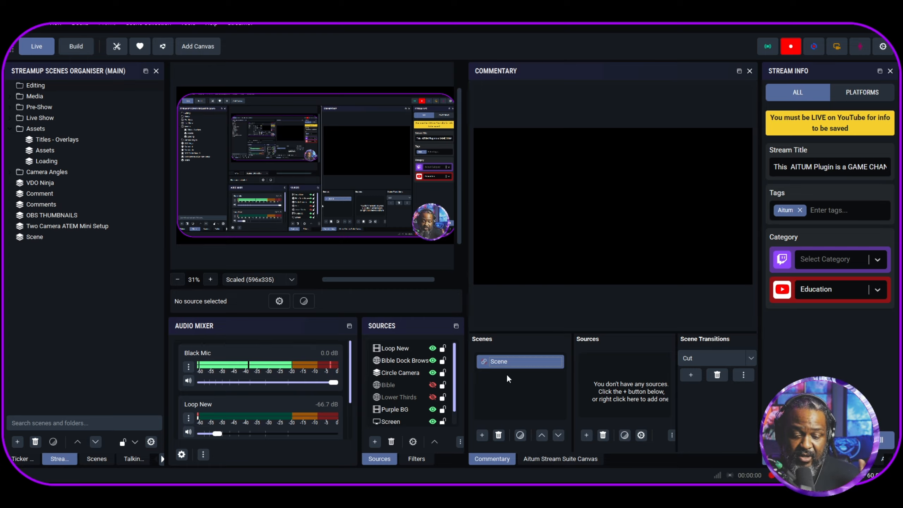
- Add the existing ATEM video capture device as a source in the Commentary canvas scene
{"action": "right_click", "coordinate": [616, 379]}
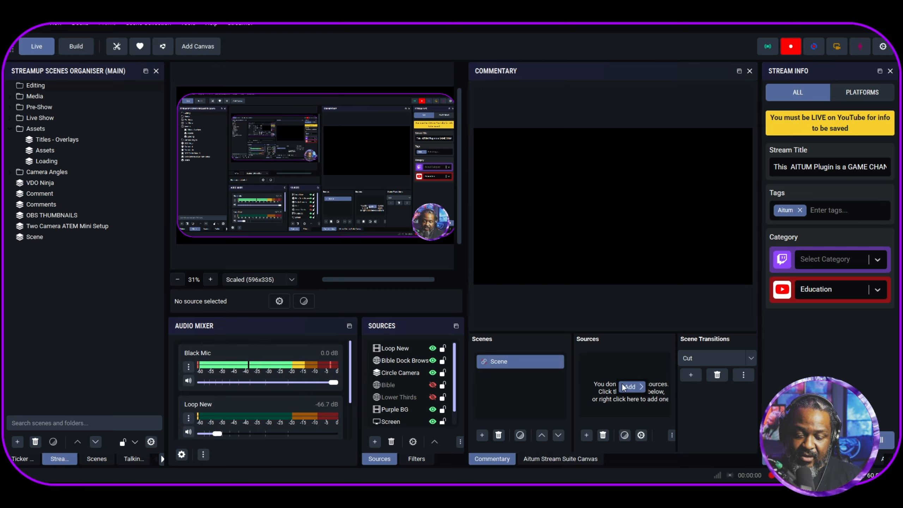
{"action": "mouse_move", "coordinate": [626, 386]}
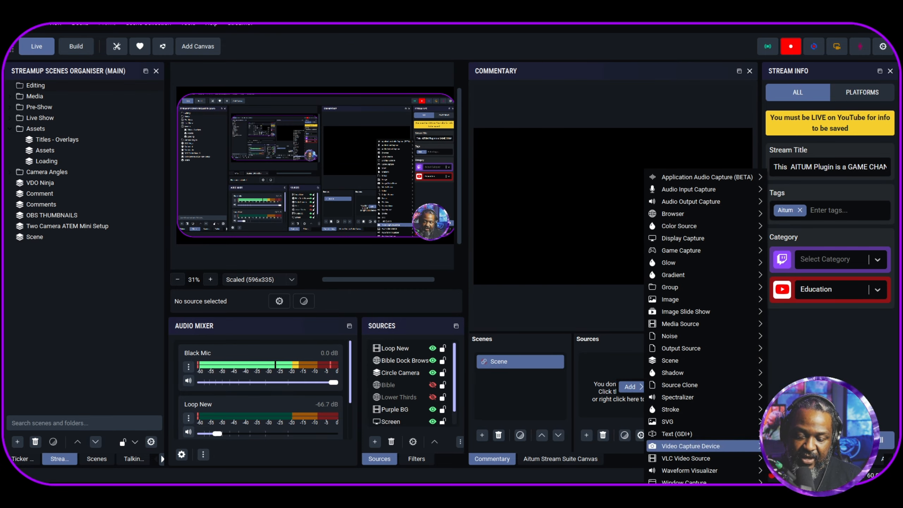
{"action": "left_click", "coordinate": [791, 459]}
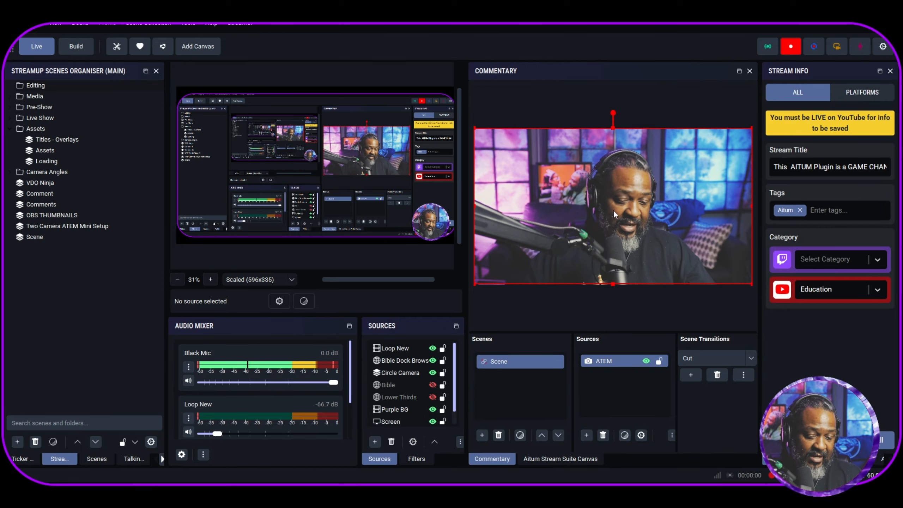
- Rename the Commentary canvas scene to IG and select its ATEM source
{"action": "right_click", "coordinate": [503, 361]}
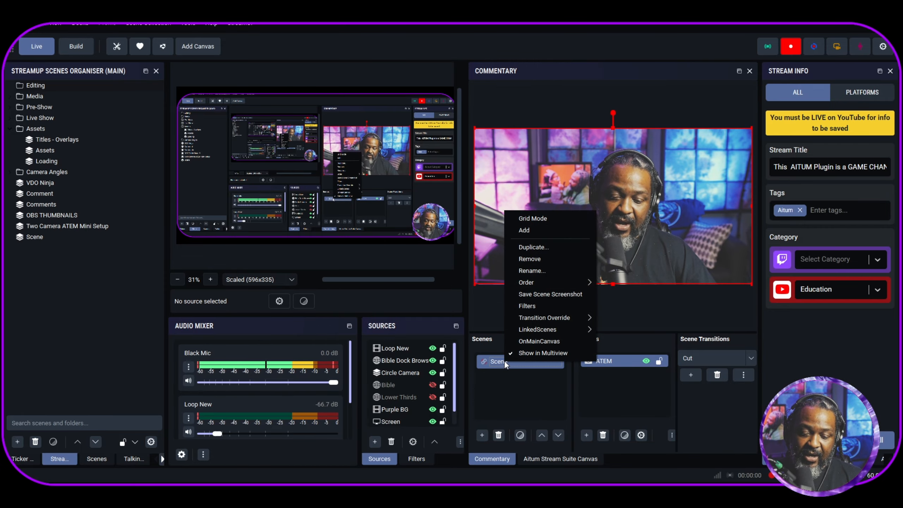
{"action": "left_click", "coordinate": [529, 270]}
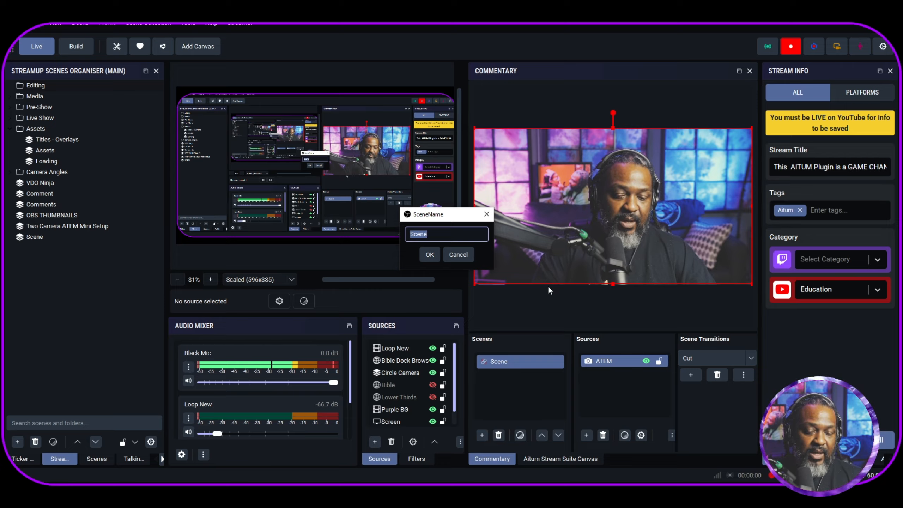
{"action": "type", "text": "IG"}
{"action": "key", "text": "Return"}
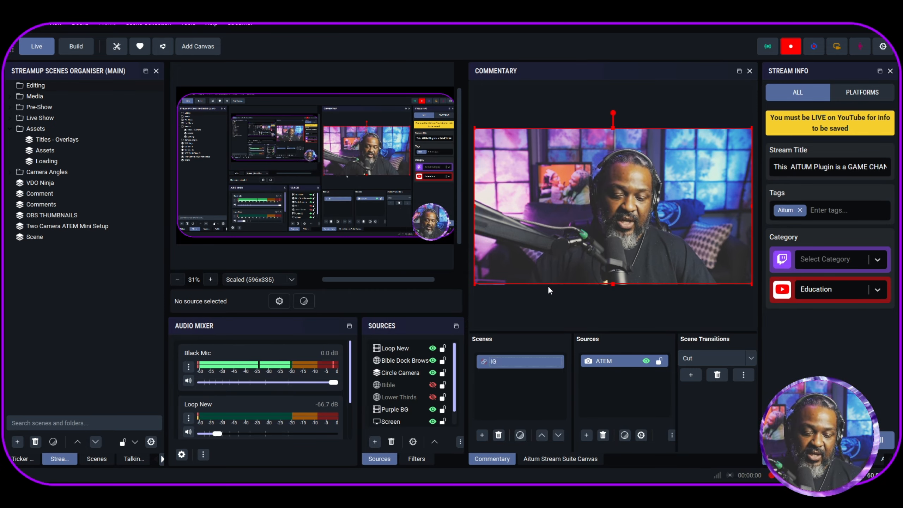
{"action": "left_click", "coordinate": [600, 361]}
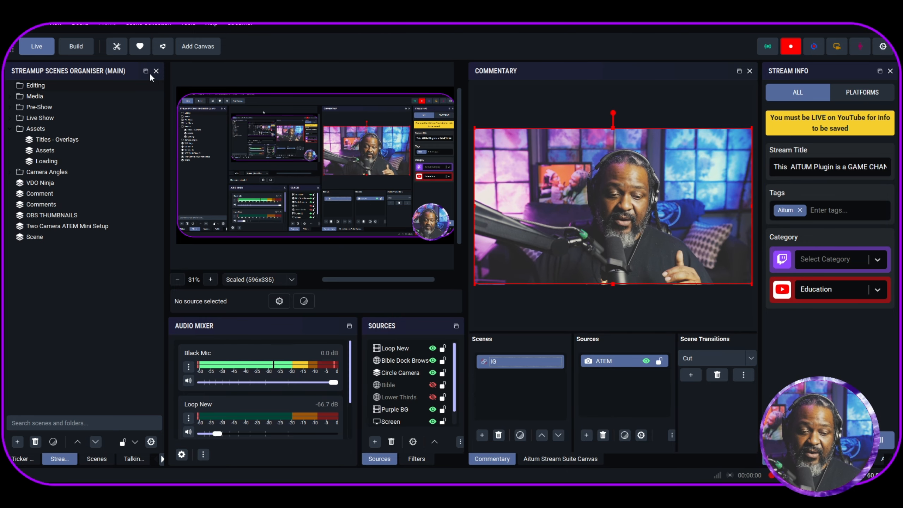
- Hide the Commentary and Aitum Stream Suite Canvas docks, and narrow the Stream Info dock to enlarge the preview area
{"action": "left_click", "coordinate": [79, 23]}
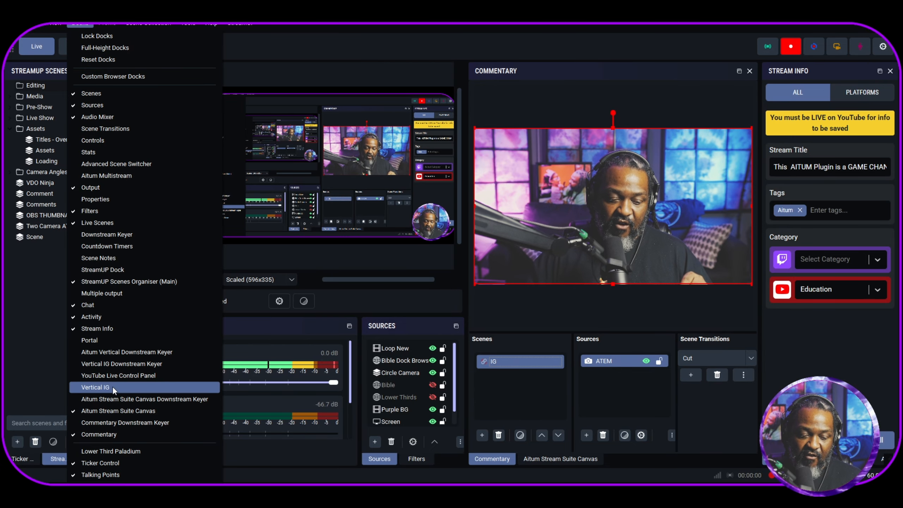
{"action": "left_click", "coordinate": [106, 431]}
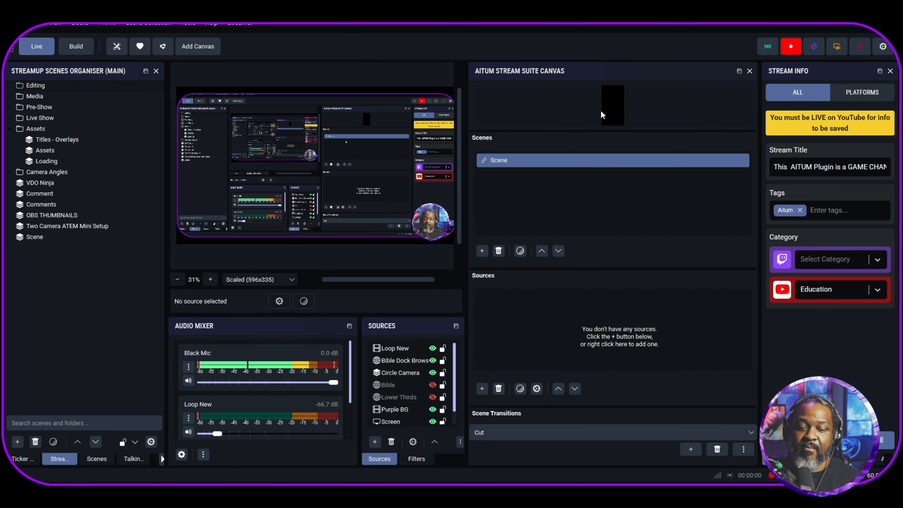
{"action": "left_click", "coordinate": [750, 72]}
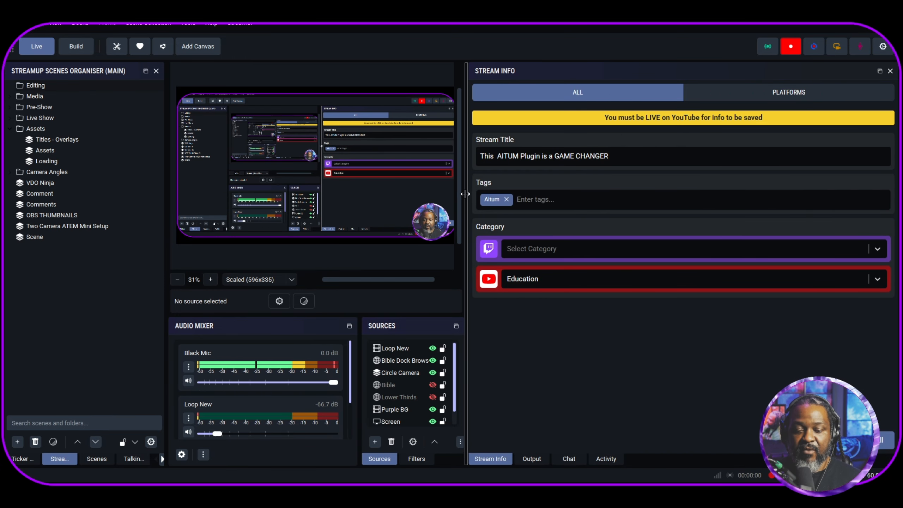
{"action": "left_click_drag", "start_coordinate": [465, 198], "coordinate": [592, 197]}
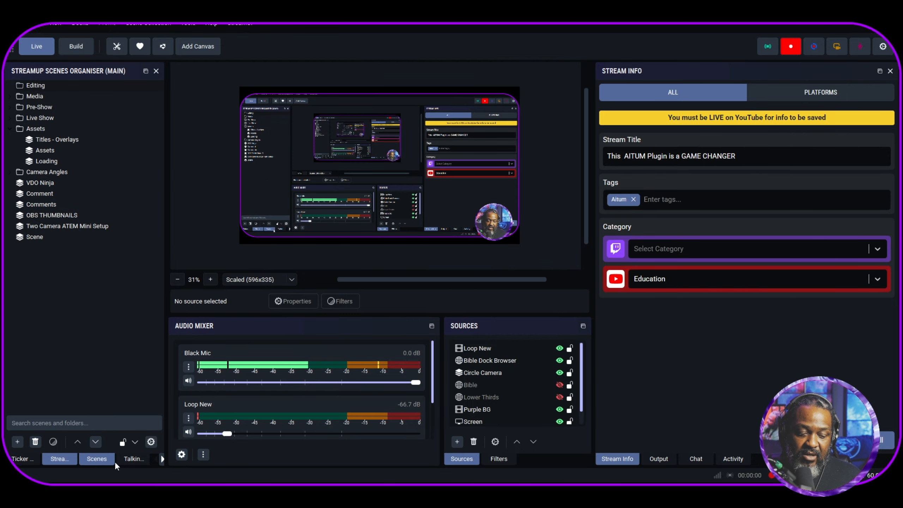
- Bring up the Live Scenes dock after passing Talking Points, and switch to the Live Broadcast scene
{"action": "left_click", "coordinate": [137, 460]}
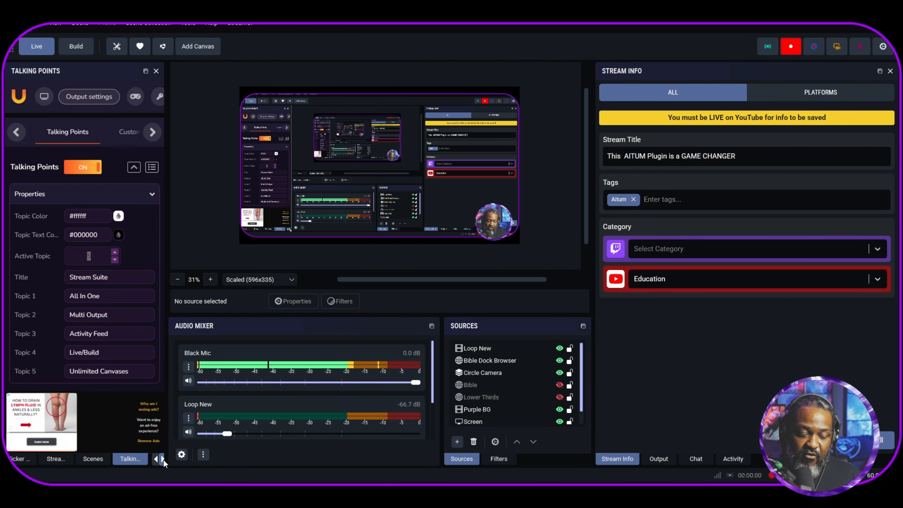
{"action": "left_click", "coordinate": [163, 459]}
{"action": "left_click", "coordinate": [132, 458]}
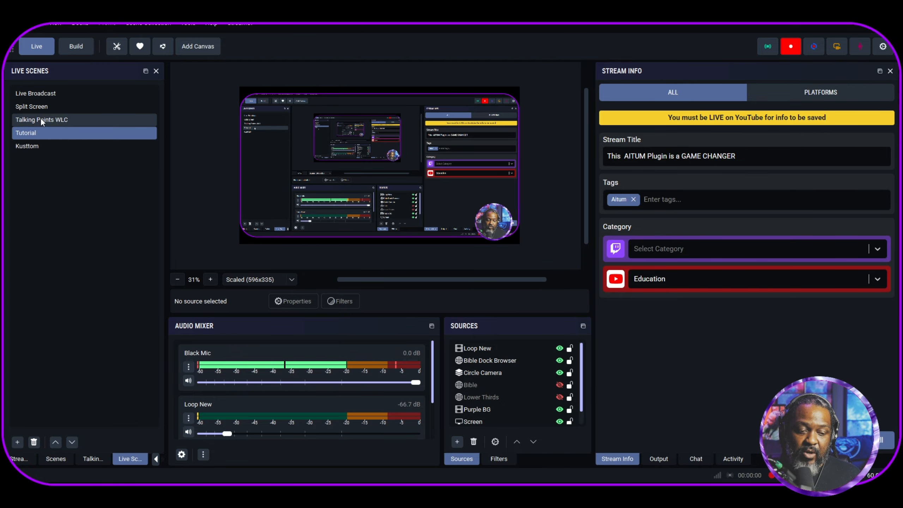
{"action": "left_click", "coordinate": [39, 93]}
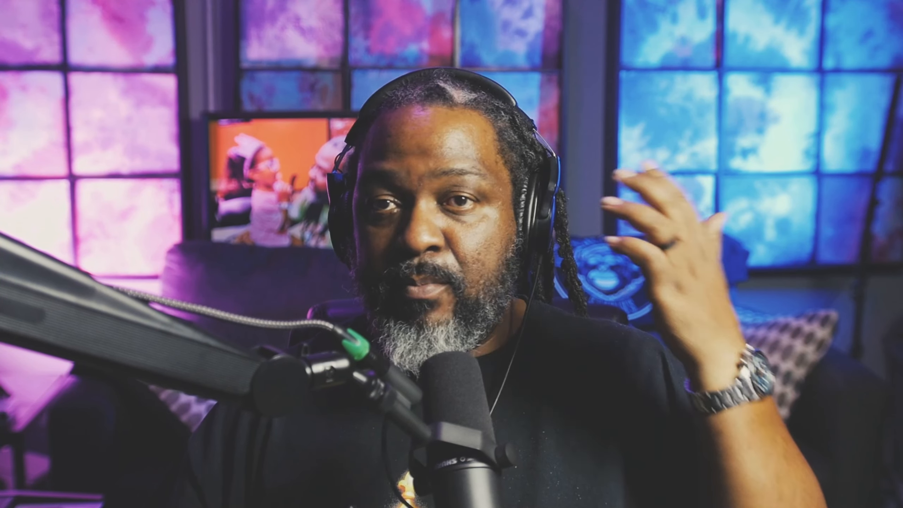